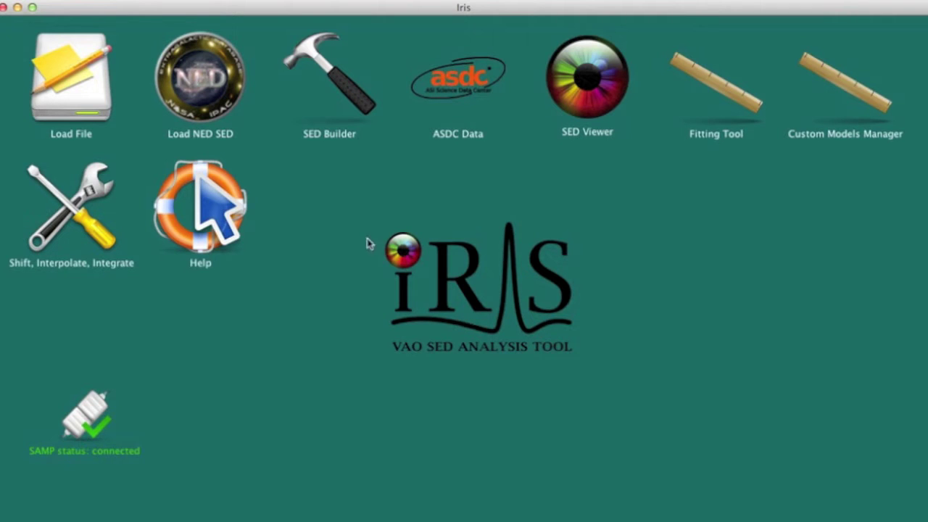
Import the NED SED for target pks1127-14 and bring its SED plot to the front.
{"action": "left_click", "coordinate": [214, 87]}
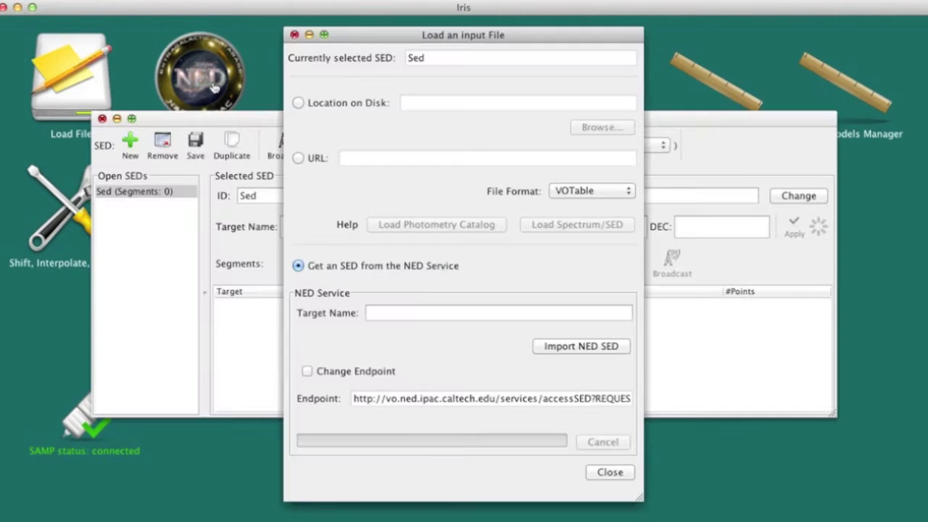
{"action": "left_click", "coordinate": [414, 313]}
{"action": "type", "text": "pk"}
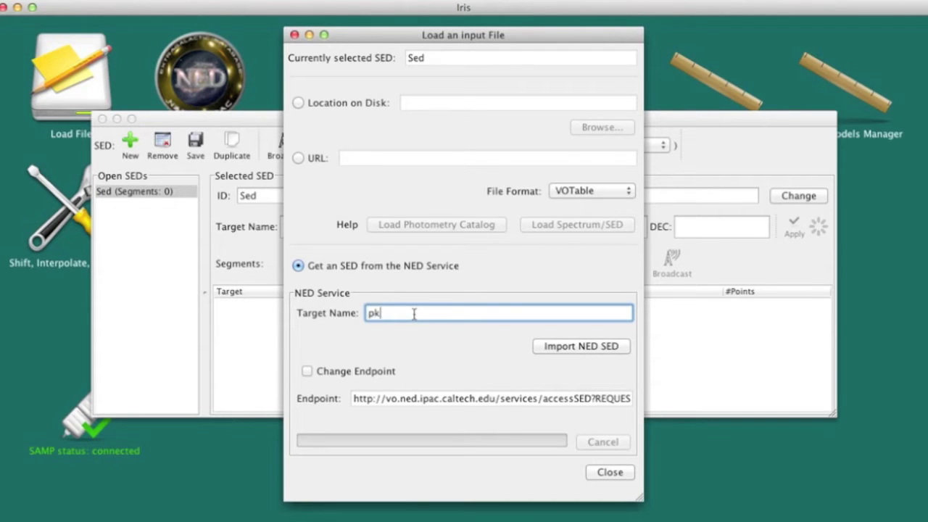
{"action": "type", "text": "s1127-14"}
{"action": "left_click", "coordinate": [624, 347]}
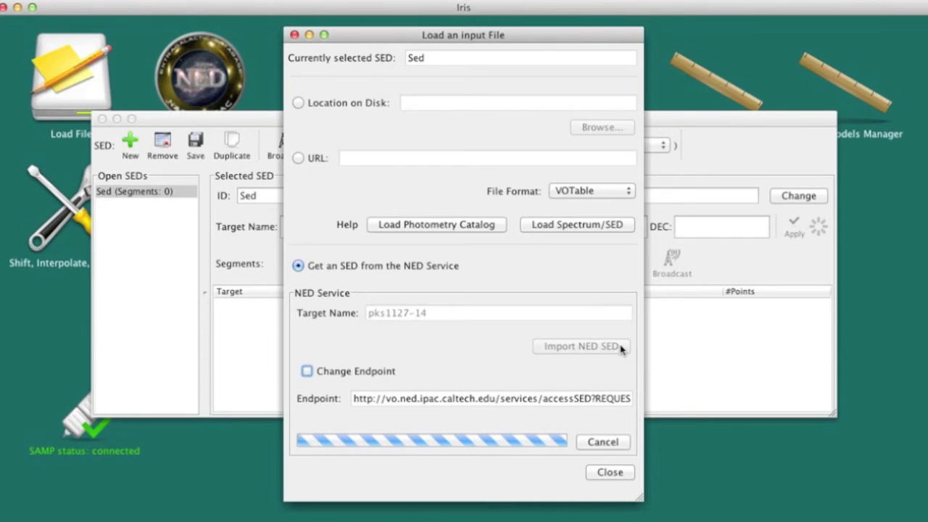
{"action": "left_click", "coordinate": [548, 303]}
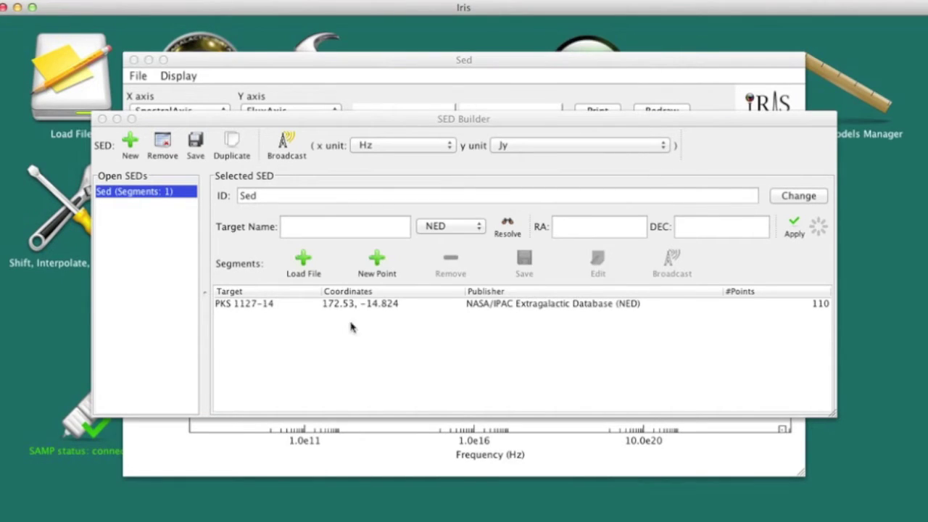
{"action": "left_click", "coordinate": [345, 326]}
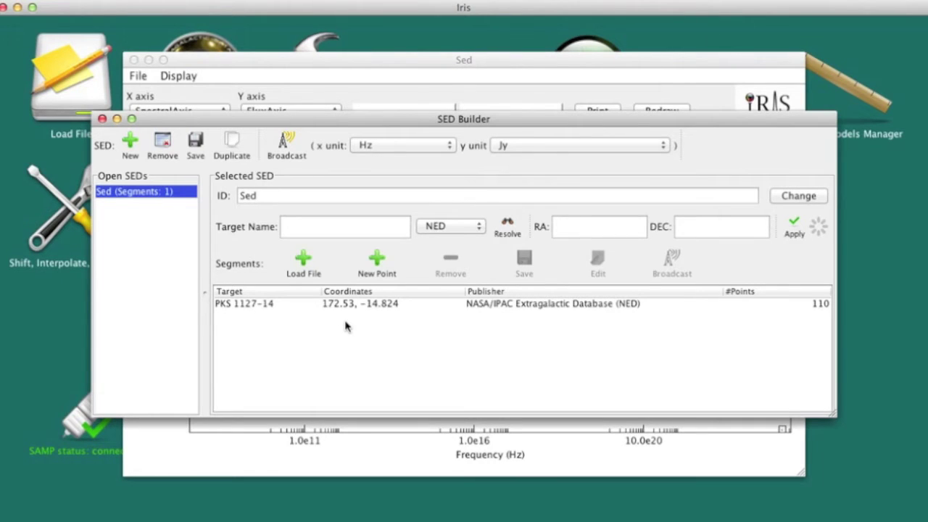
{"action": "left_click", "coordinate": [423, 64]}
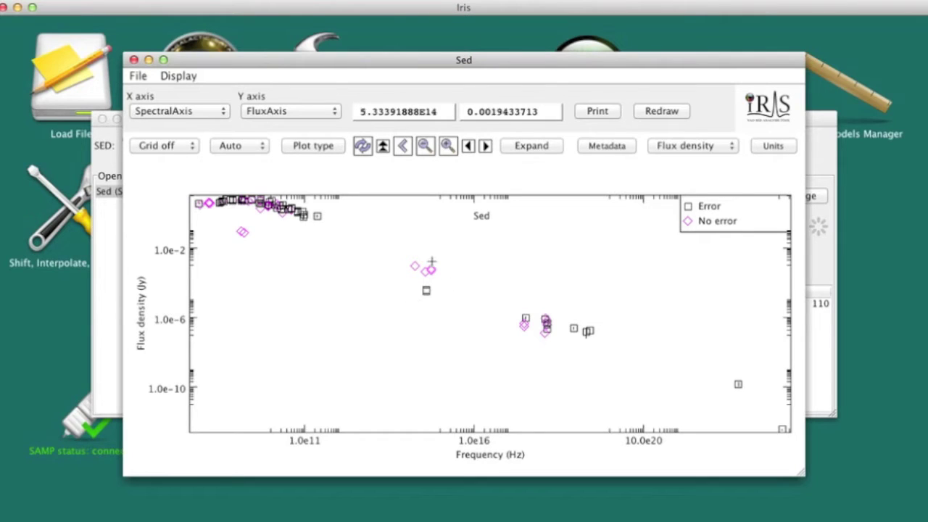
{"action": "left_click", "coordinate": [106, 273]}
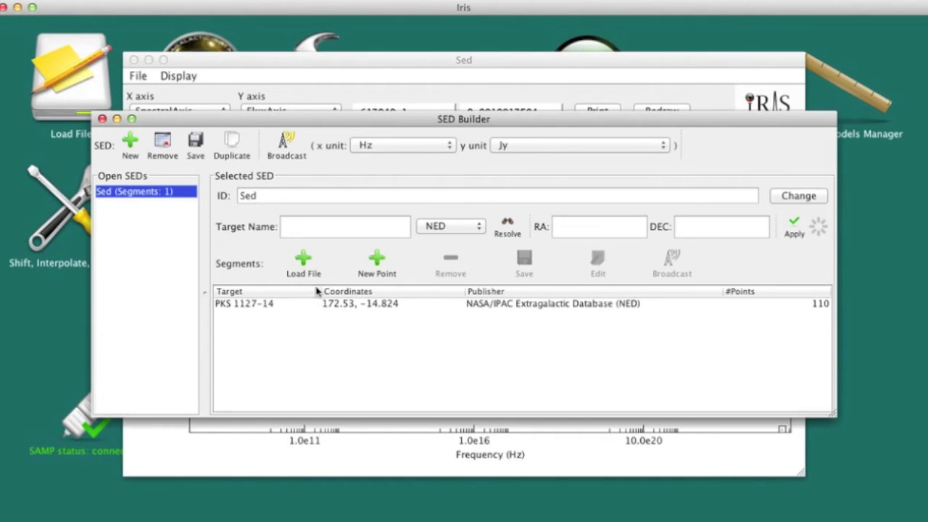
Load PKS-1127-14-IR-UV.dat from disk as an ASCII Table into the import setup.
{"action": "left_click", "coordinate": [313, 264]}
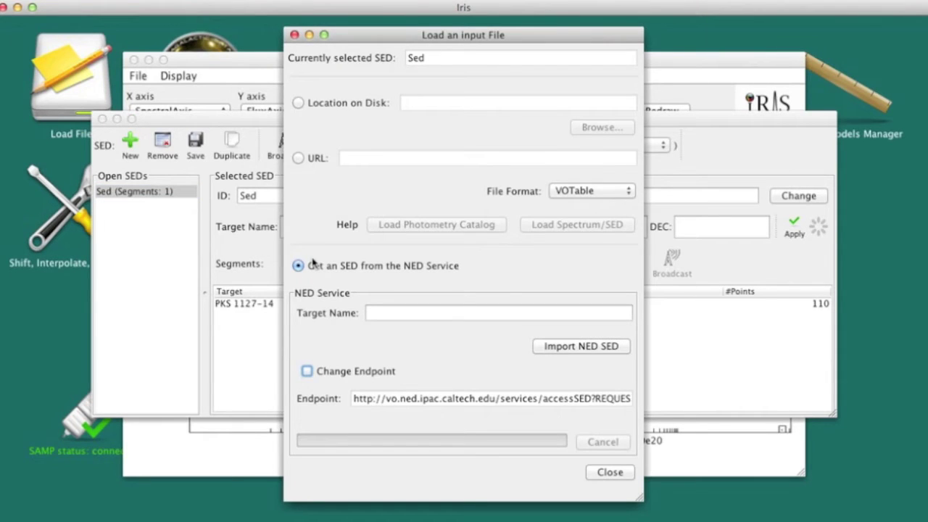
{"action": "left_click", "coordinate": [309, 105]}
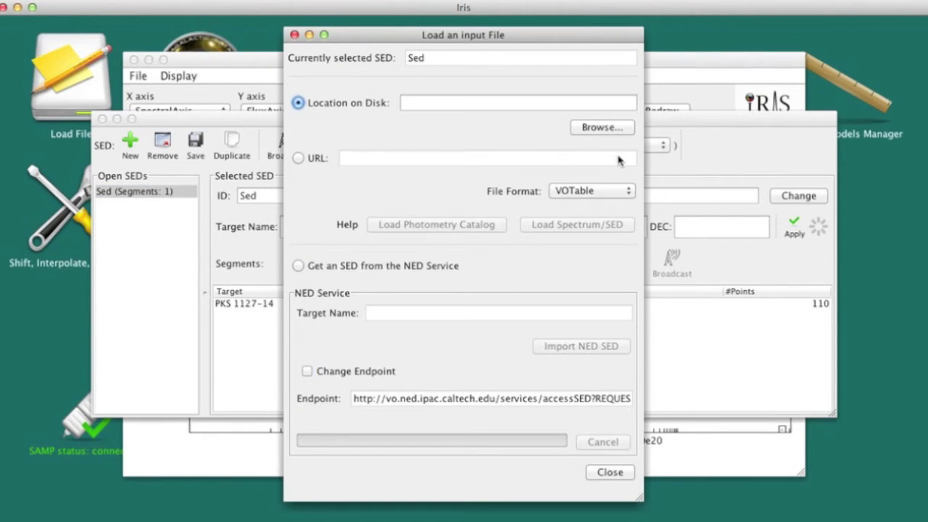
{"action": "left_click", "coordinate": [610, 129]}
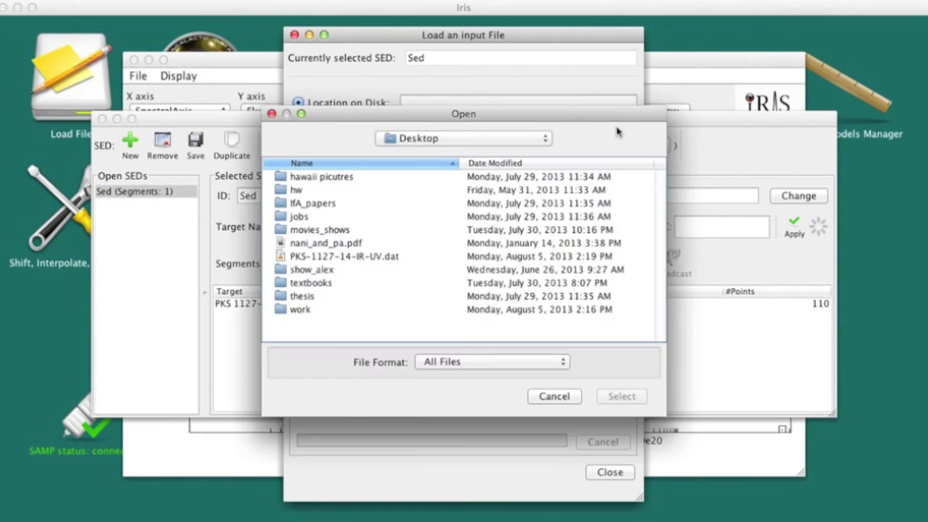
{"action": "left_click", "coordinate": [362, 256]}
{"action": "left_click", "coordinate": [610, 397]}
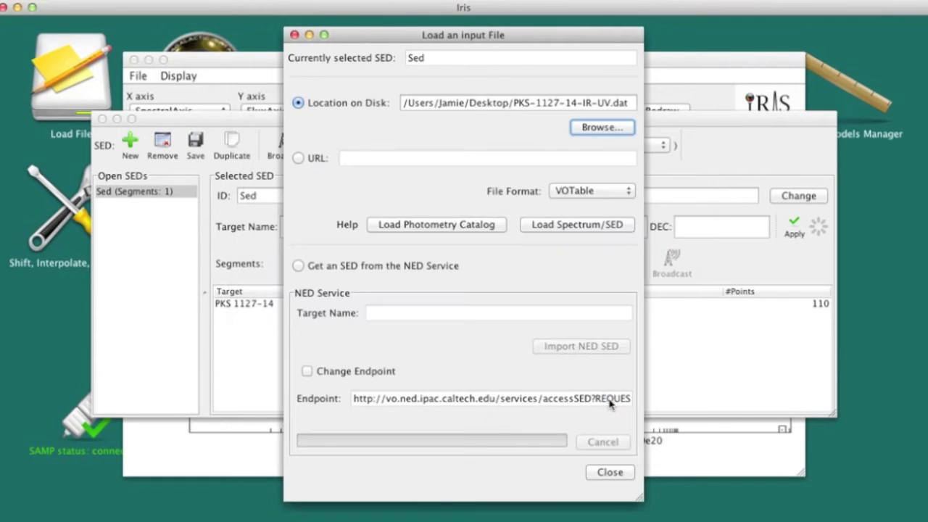
{"action": "left_click", "coordinate": [626, 192]}
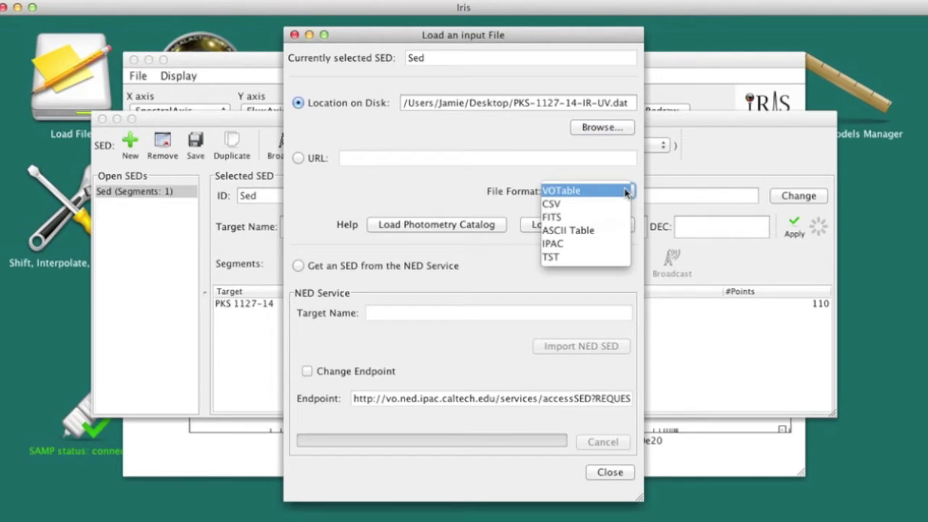
{"action": "left_click", "coordinate": [617, 229]}
{"action": "left_click", "coordinate": [591, 231]}
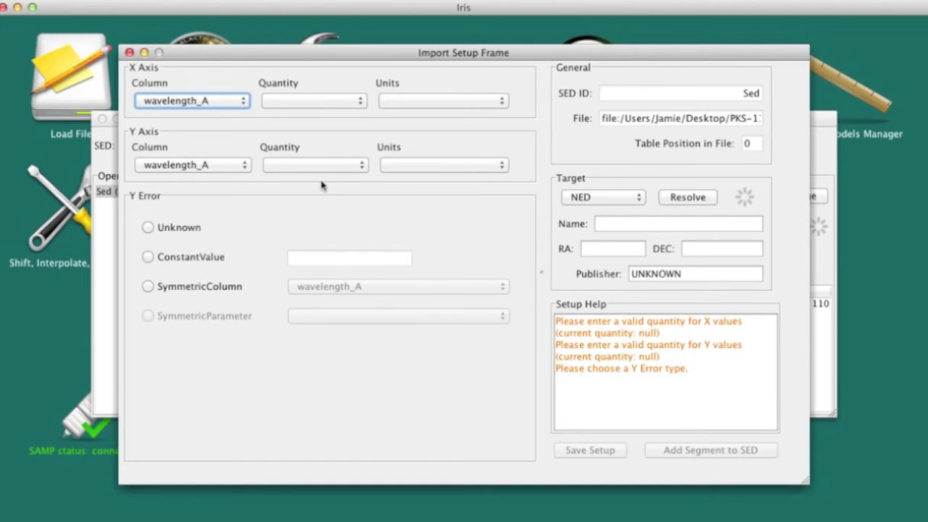
Set the x axis to column wavelength_A, quantity WAVELENGTH, units Angstrom.
{"action": "left_click", "coordinate": [234, 101]}
{"action": "left_click", "coordinate": [287, 101]}
{"action": "left_click", "coordinate": [326, 116]}
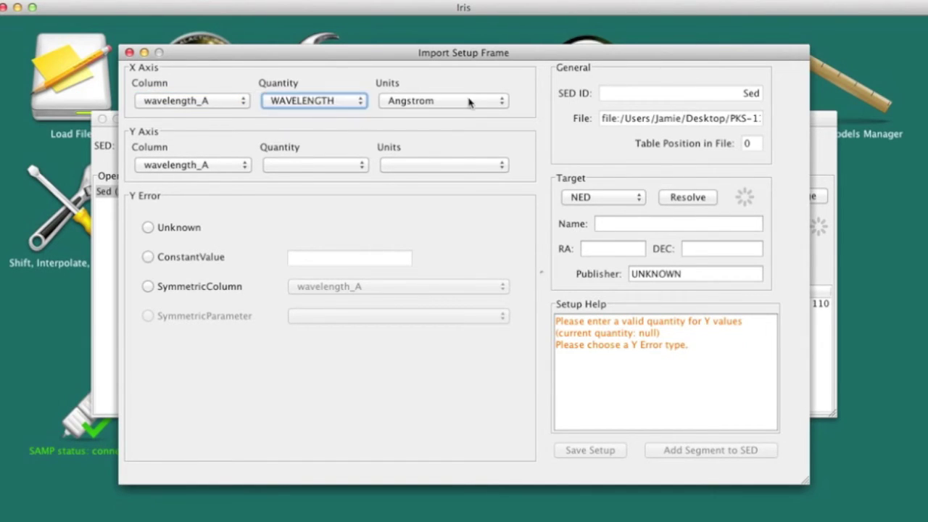
{"action": "left_click", "coordinate": [483, 102]}
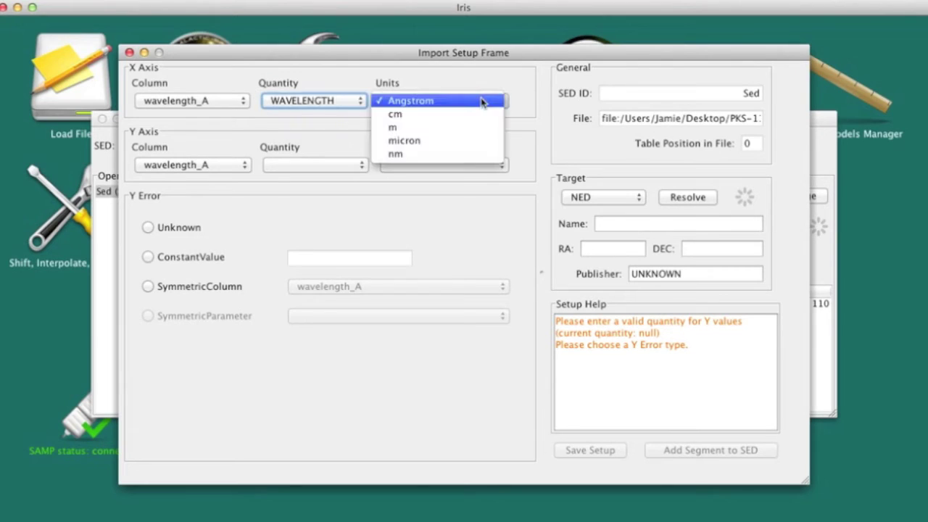
Set the y axis to the fluxDensity column as FLUXDENSITY in erg/s/cm2/Angstrom.
{"action": "left_click", "coordinate": [237, 165]}
{"action": "left_click", "coordinate": [255, 178]}
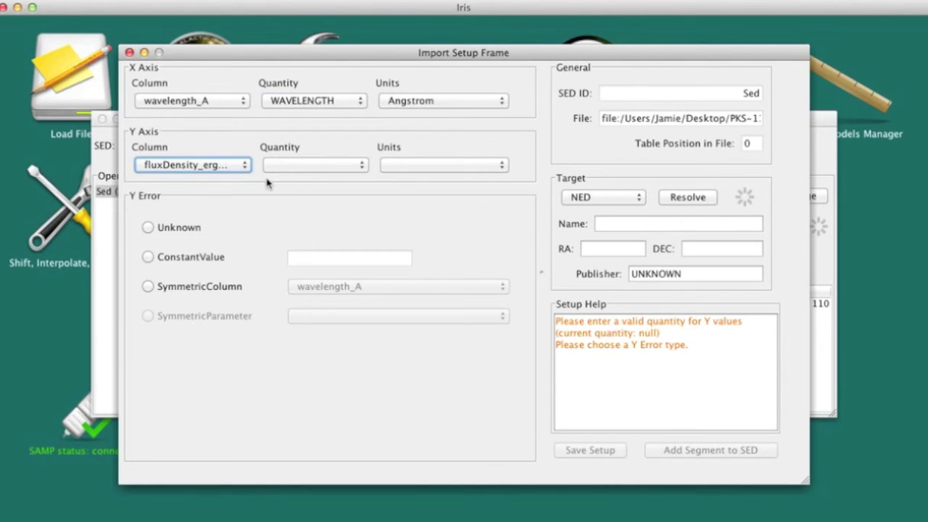
{"action": "left_click", "coordinate": [358, 171]}
{"action": "left_click", "coordinate": [337, 179]}
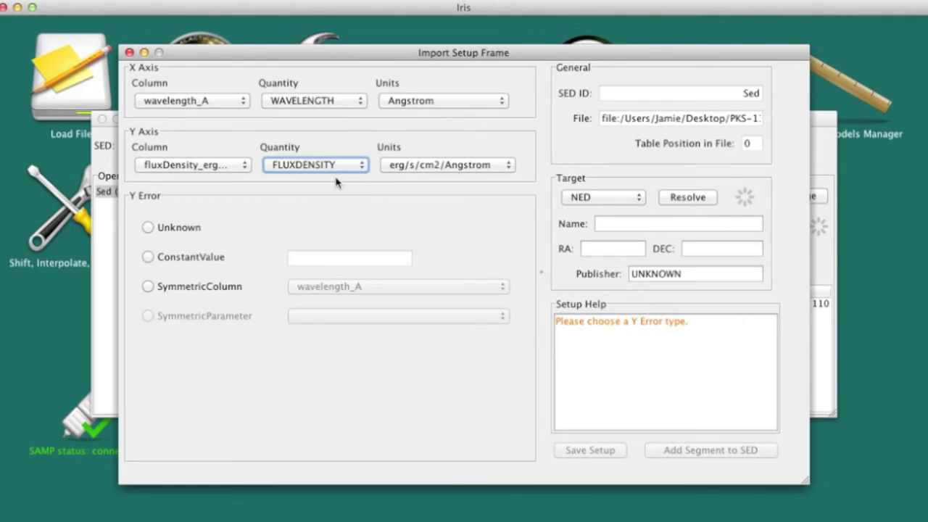
{"action": "left_click", "coordinate": [509, 169]}
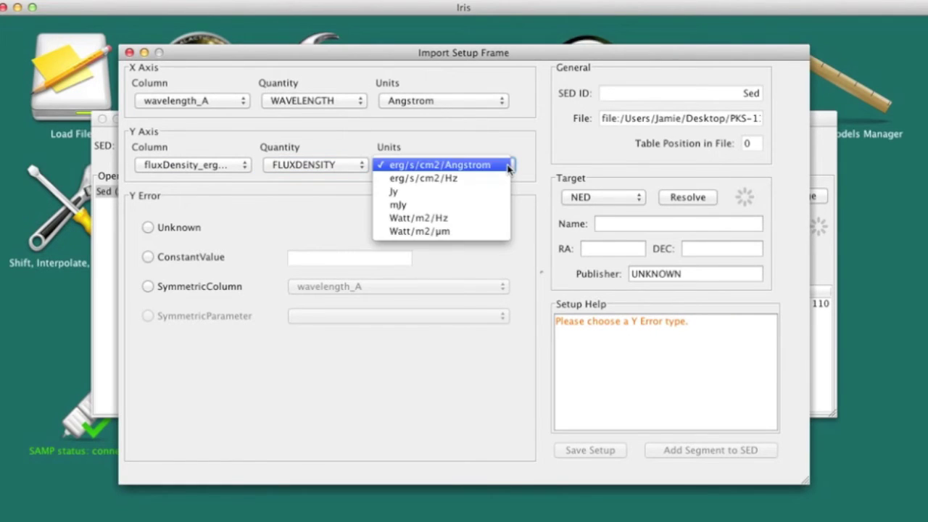
{"action": "left_click", "coordinate": [509, 169]}
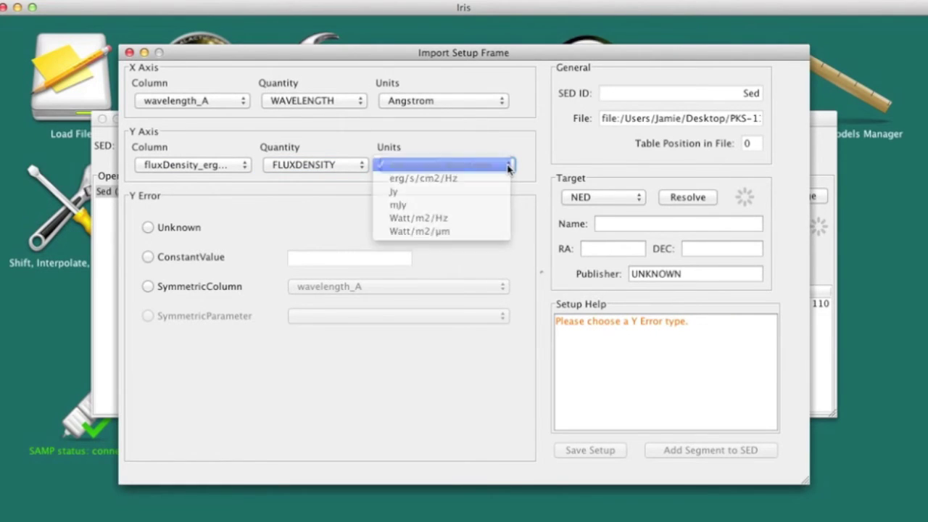
Use fluxDensityError as symmetric y errors and add the file as a new segment.
{"action": "left_click", "coordinate": [148, 287]}
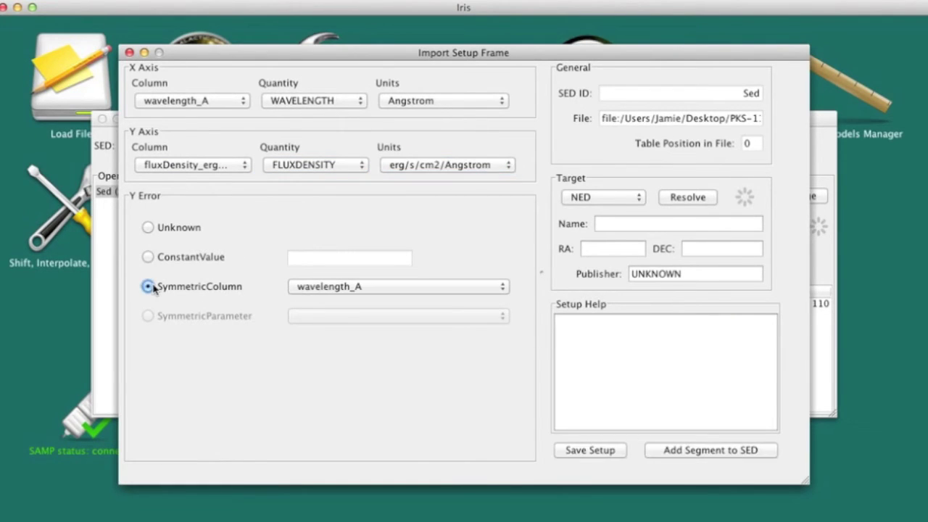
{"action": "left_click", "coordinate": [388, 288]}
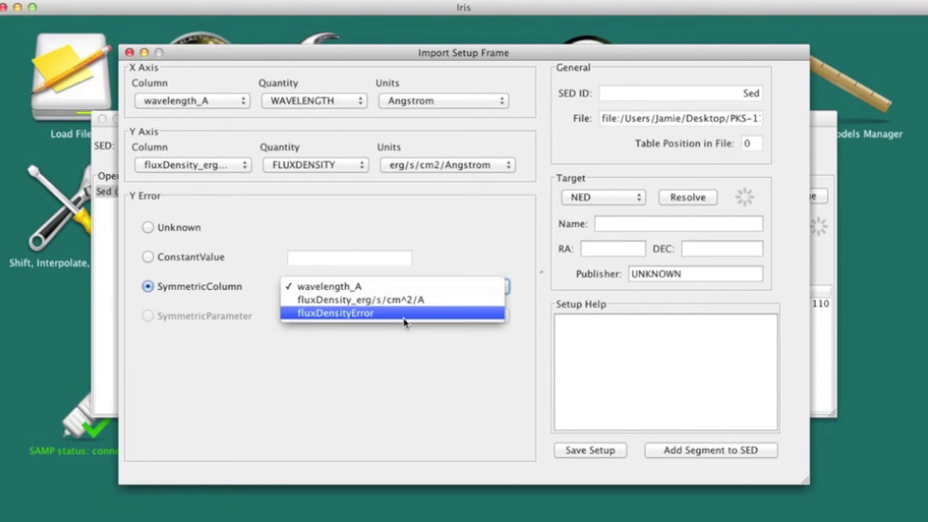
{"action": "left_click", "coordinate": [404, 319]}
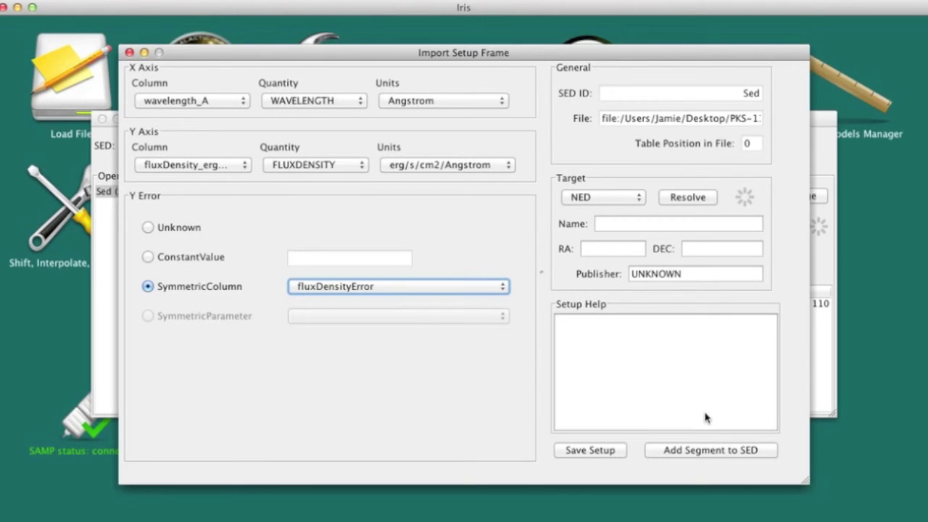
{"action": "left_click", "coordinate": [759, 450]}
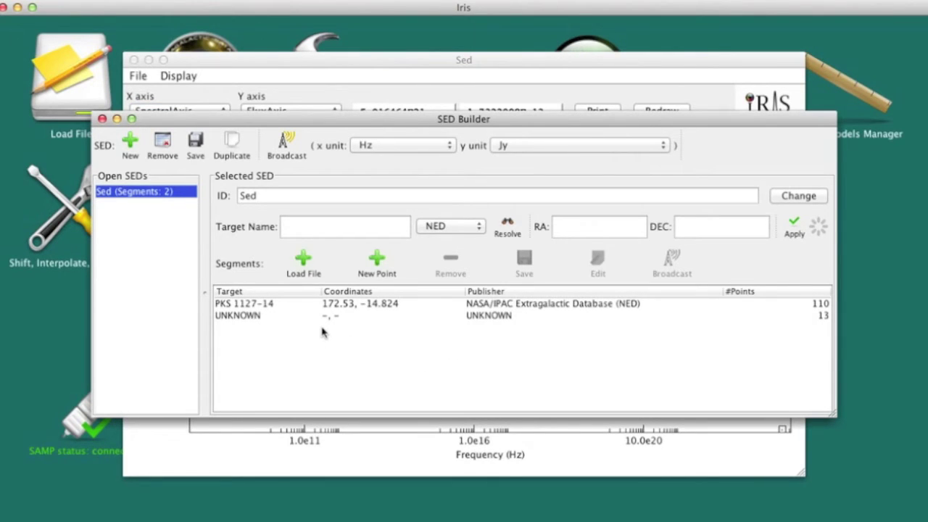
Bring the Sed plot forward to view the IR–UV points beside the NED data.
{"action": "left_click", "coordinate": [377, 67]}
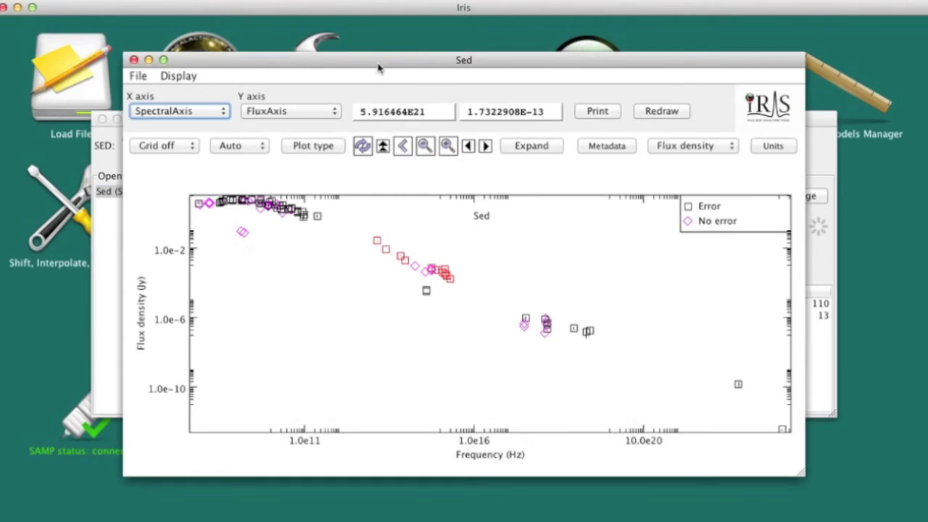
{"action": "left_click", "coordinate": [414, 321]}
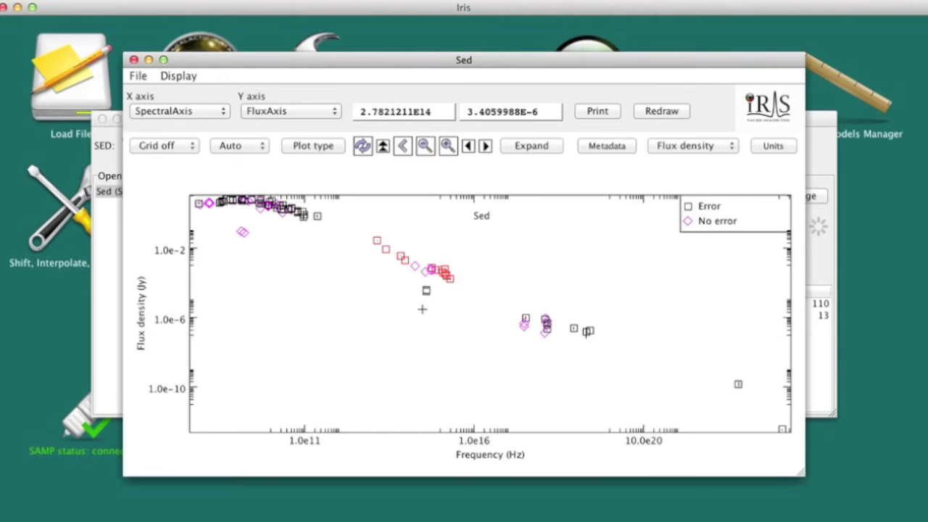
{"action": "left_click", "coordinate": [448, 147]}
{"action": "left_click", "coordinate": [426, 147]}
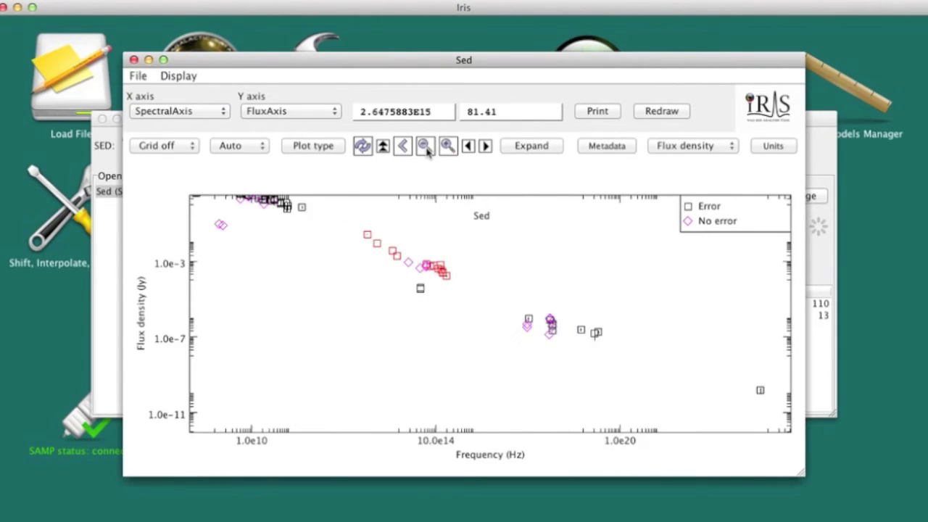
{"action": "left_click", "coordinate": [426, 148]}
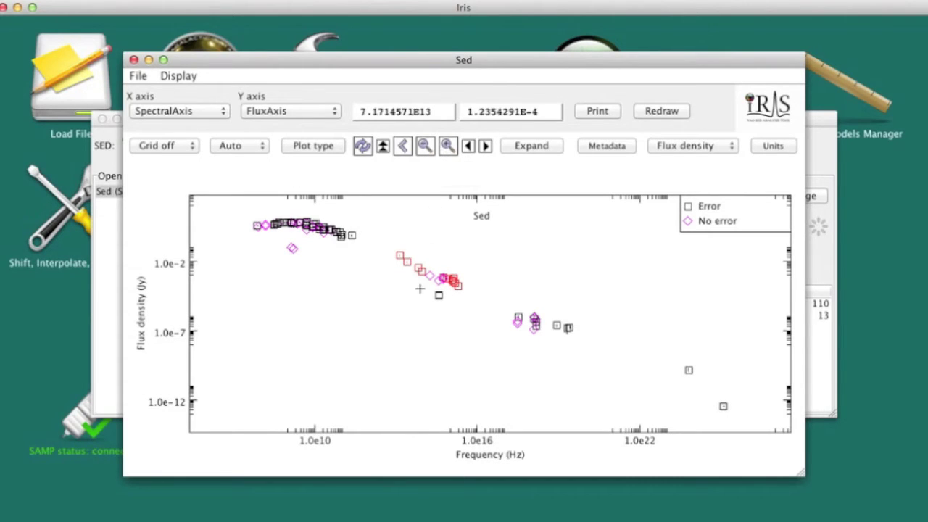
{"action": "scroll", "coordinate": [439, 278], "scroll_direction": "up", "scroll_amount": 2}
{"action": "scroll", "coordinate": [438, 278], "scroll_direction": "up", "scroll_amount": 2}
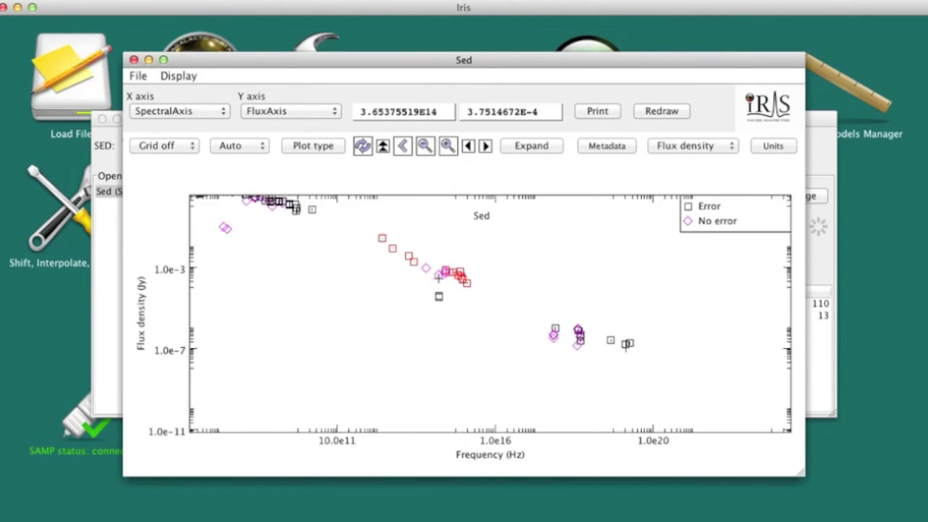
{"action": "scroll", "coordinate": [439, 279], "scroll_direction": "up", "scroll_amount": 2}
{"action": "scroll", "coordinate": [438, 278], "scroll_direction": "up", "scroll_amount": 2}
{"action": "scroll", "coordinate": [439, 278], "scroll_direction": "down", "scroll_amount": 1}
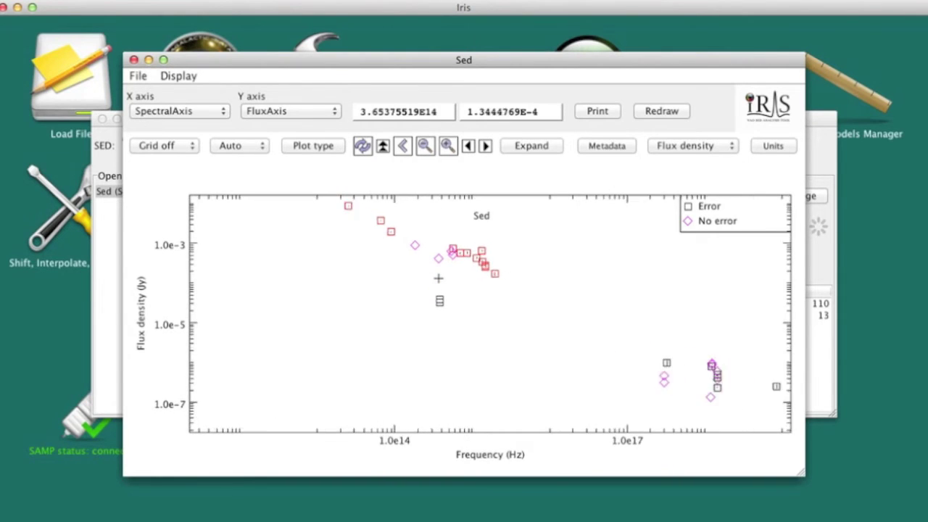
{"action": "scroll", "coordinate": [438, 278], "scroll_direction": "down", "scroll_amount": 1}
{"action": "scroll", "coordinate": [439, 279], "scroll_direction": "down", "scroll_amount": 1}
{"action": "scroll", "coordinate": [439, 279], "scroll_direction": "down", "scroll_amount": 1}
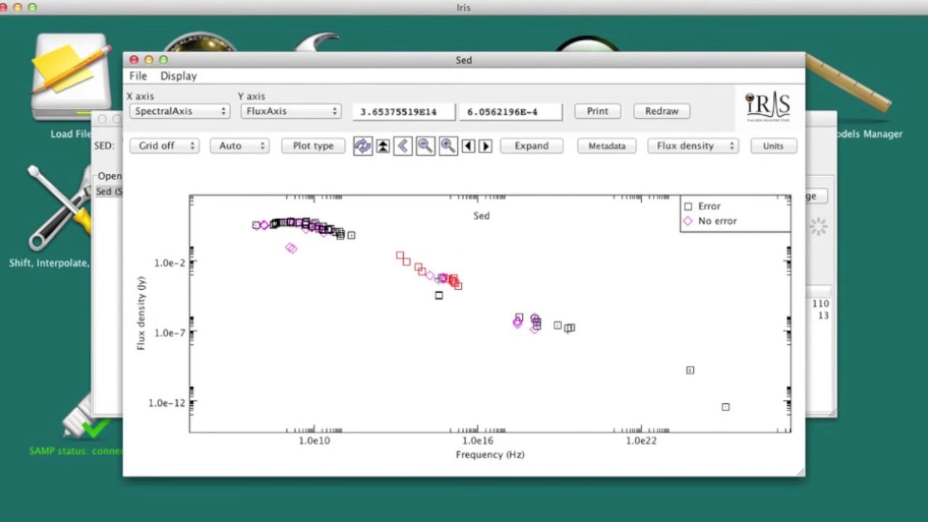
{"action": "scroll", "coordinate": [327, 229], "scroll_direction": "up", "scroll_amount": 2}
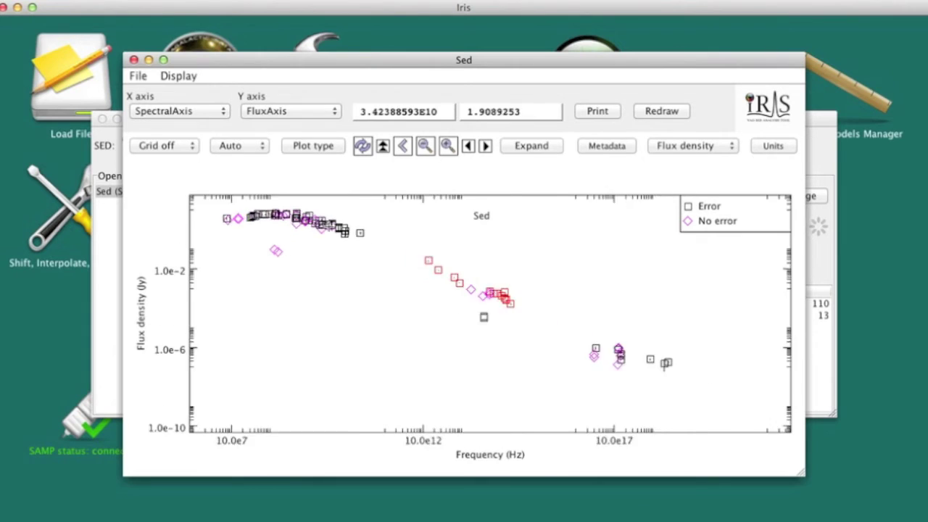
{"action": "scroll", "coordinate": [327, 229], "scroll_direction": "up", "scroll_amount": 2}
{"action": "scroll", "coordinate": [327, 229], "scroll_direction": "down", "scroll_amount": 1}
{"action": "scroll", "coordinate": [327, 229], "scroll_direction": "down", "scroll_amount": 1}
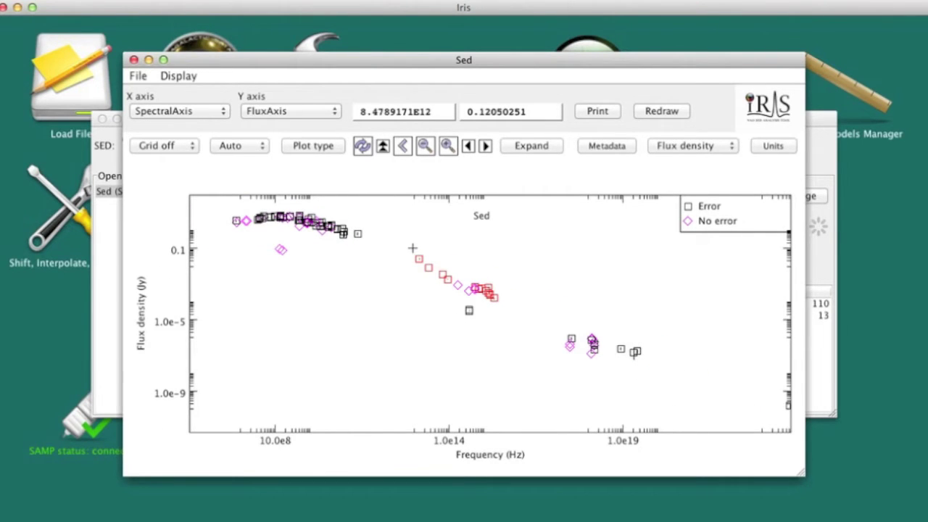
{"action": "left_click", "coordinate": [364, 147]}
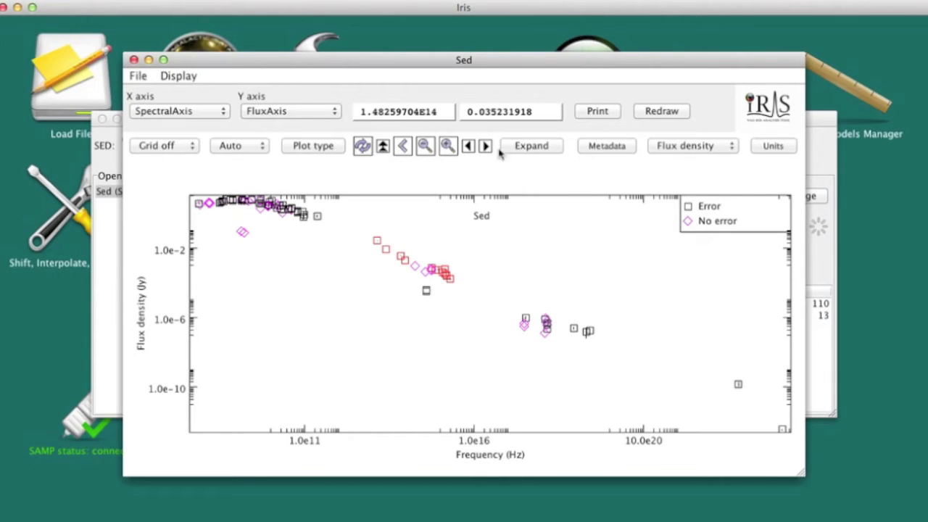
{"action": "left_click", "coordinate": [533, 147]}
{"action": "left_click", "coordinate": [533, 147]}
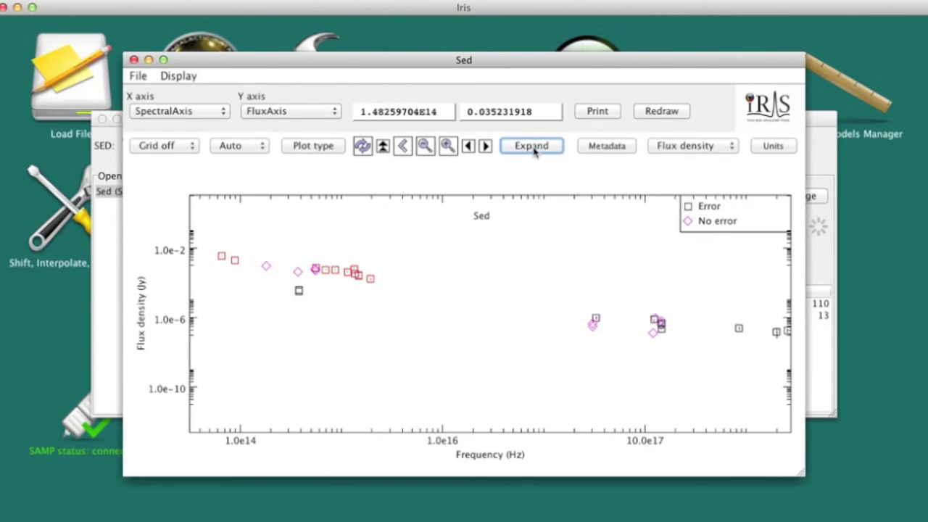
{"action": "left_click", "coordinate": [365, 150]}
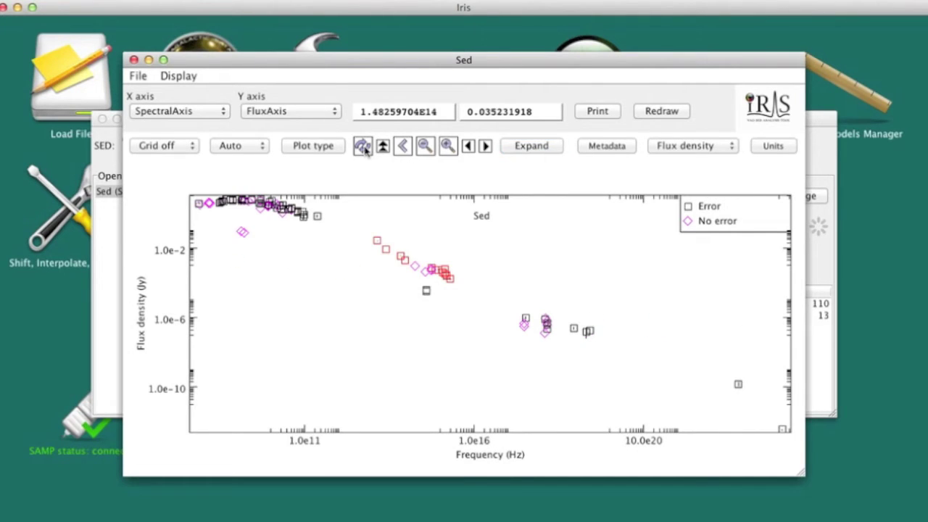
{"action": "left_click", "coordinate": [403, 147]}
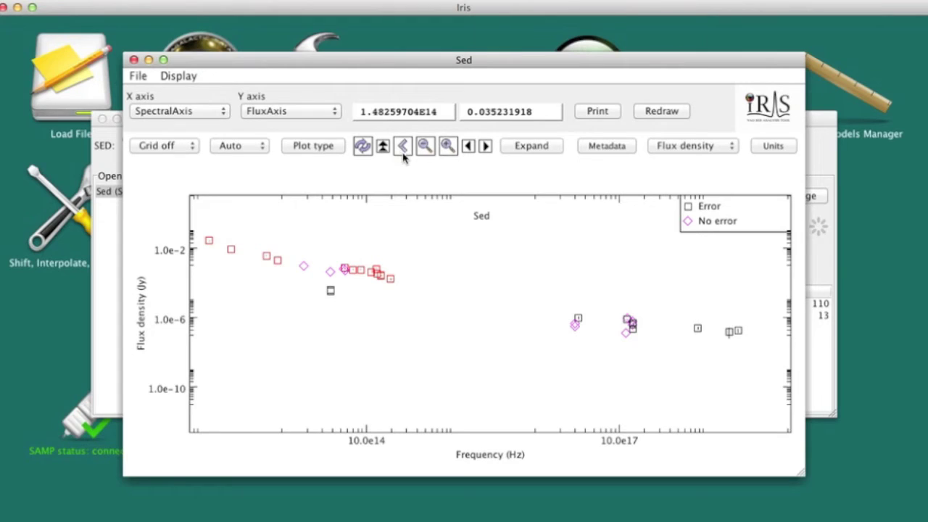
{"action": "left_click", "coordinate": [364, 149]}
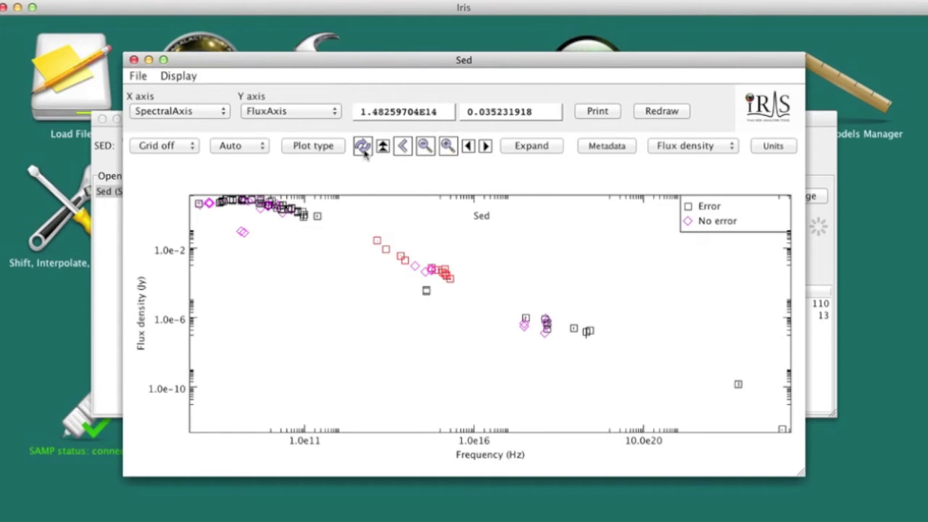
{"action": "left_click", "coordinate": [185, 148]}
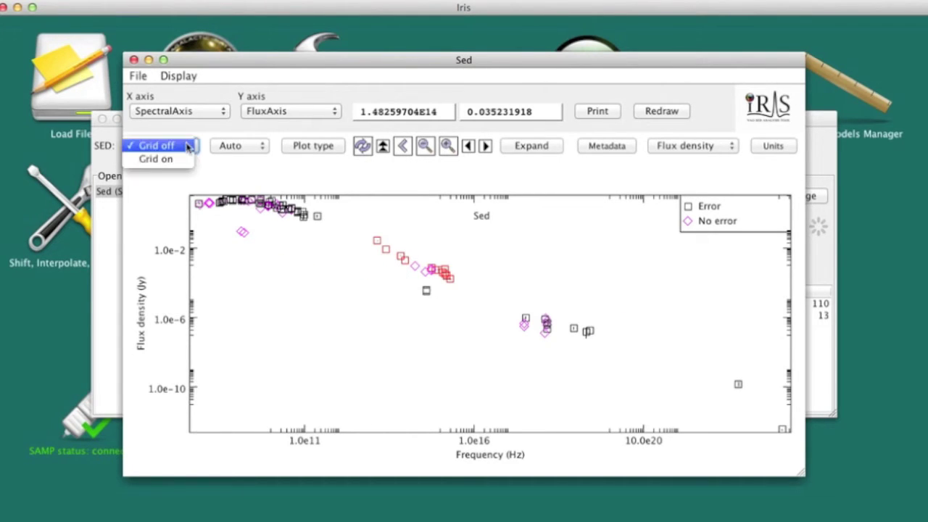
{"action": "left_click", "coordinate": [173, 160]}
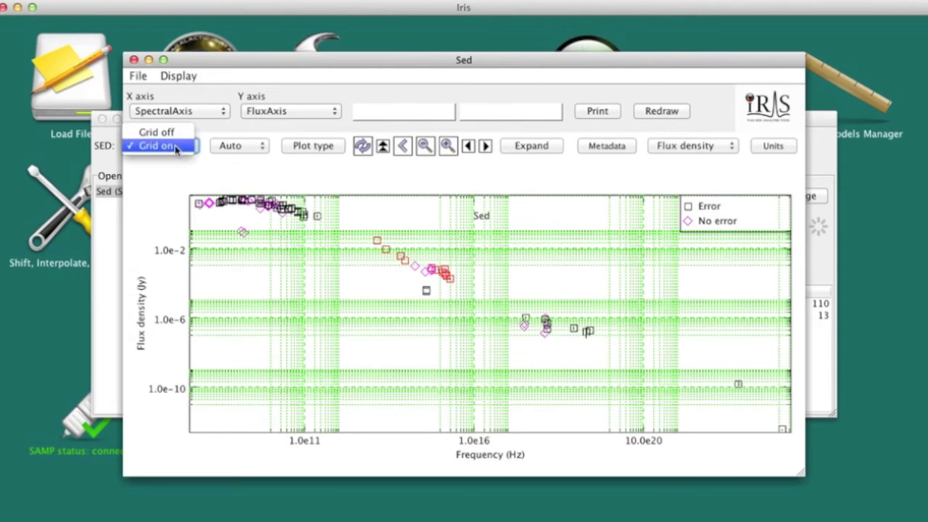
{"action": "left_click", "coordinate": [177, 134]}
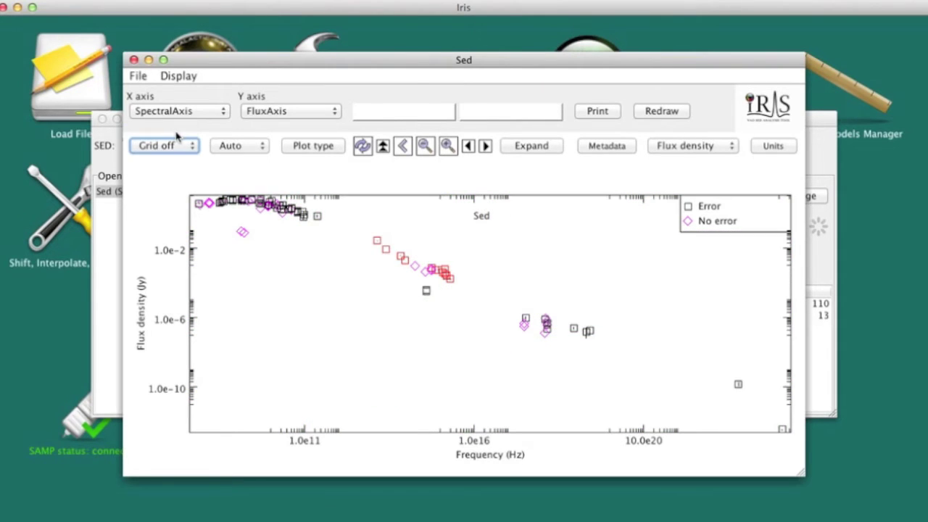
{"action": "left_click", "coordinate": [306, 149]}
{"action": "left_click", "coordinate": [268, 228]}
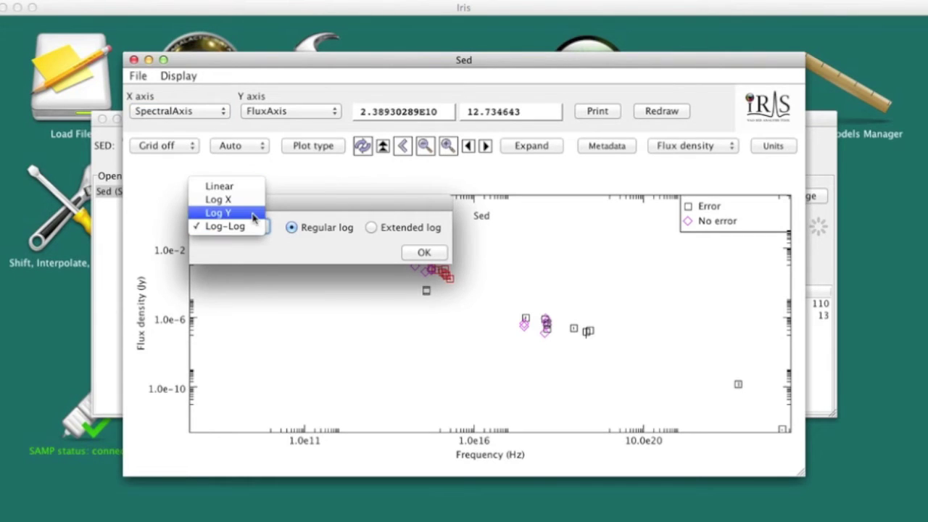
{"action": "left_click", "coordinate": [250, 227]}
{"action": "left_click", "coordinate": [424, 252]}
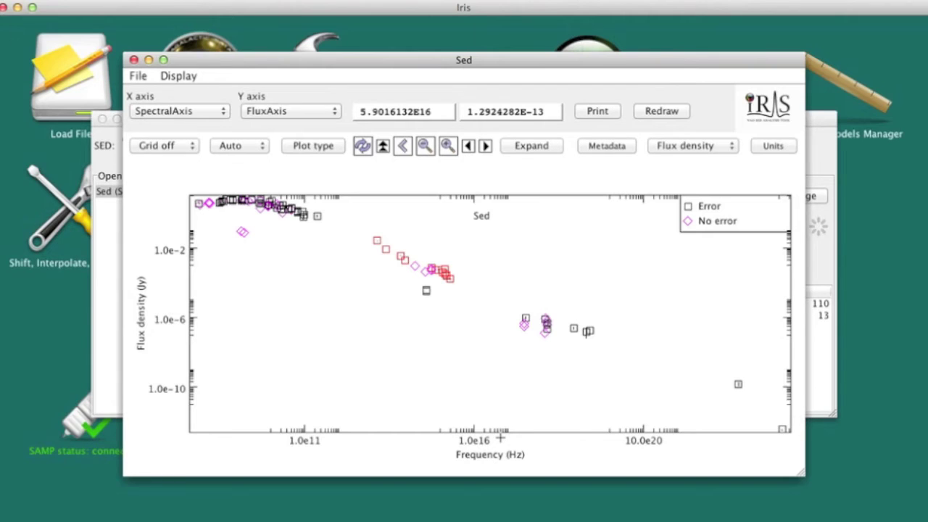
Switch the plot units to Angstrom and erg/s/cm2/Angstrom.
{"action": "left_click", "coordinate": [773, 146]}
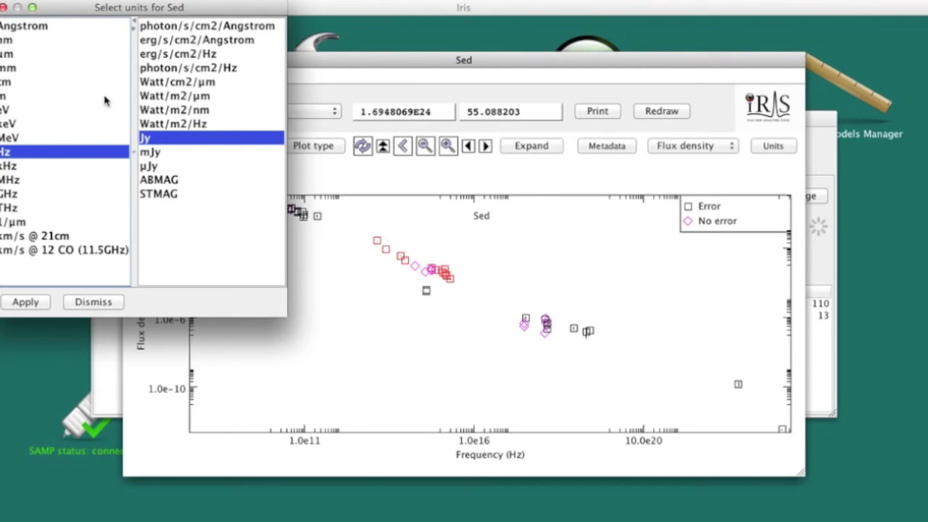
{"action": "left_click", "coordinate": [44, 27]}
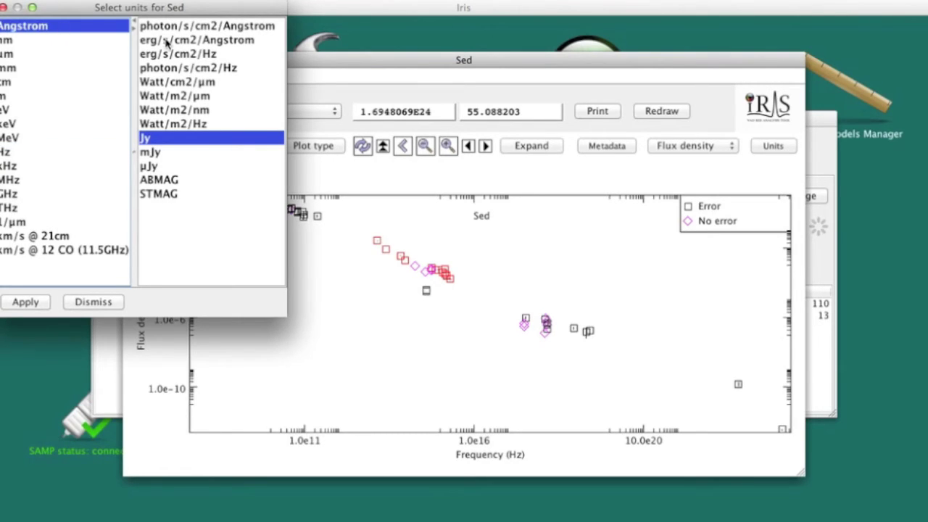
{"action": "left_click", "coordinate": [168, 40]}
{"action": "left_click", "coordinate": [27, 302]}
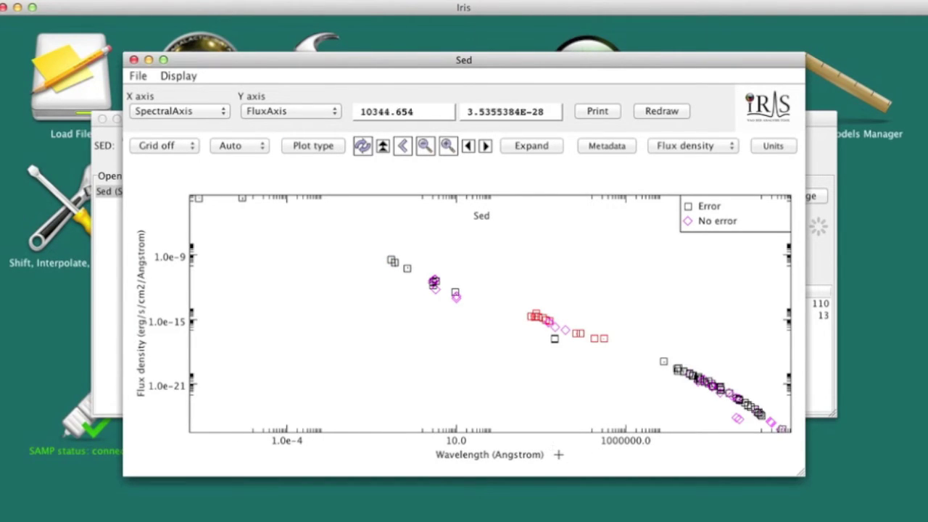
Plot Flux (νFν) in Jy-Hz against frequency in Hz.
{"action": "left_click", "coordinate": [725, 148]}
{"action": "left_click", "coordinate": [702, 159]}
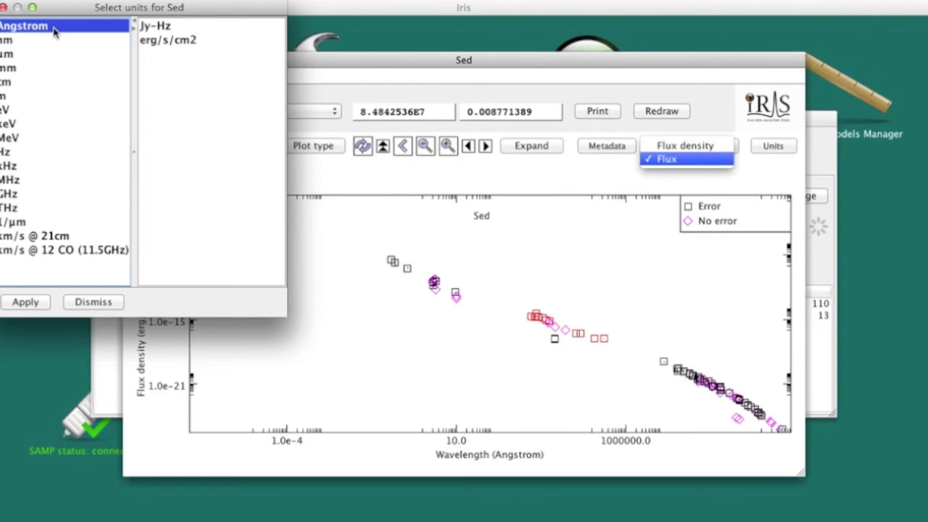
{"action": "left_click", "coordinate": [18, 154]}
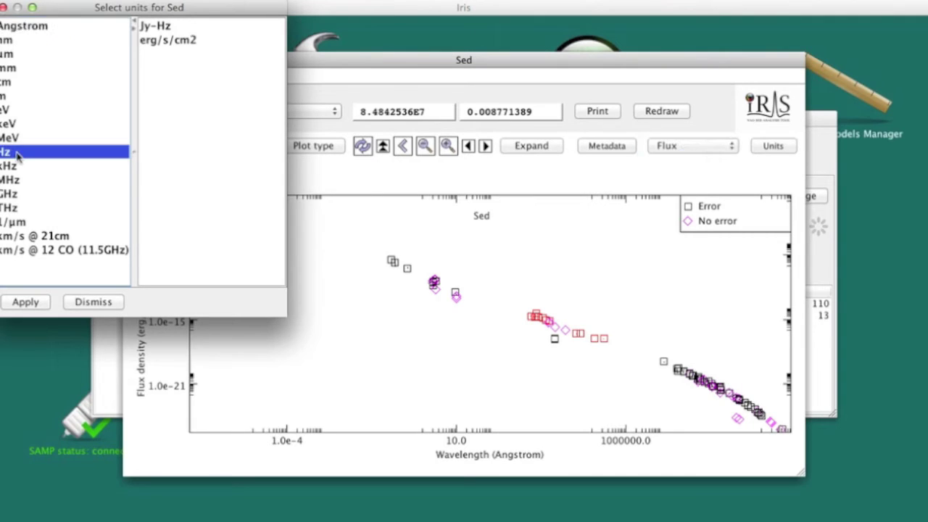
{"action": "left_click", "coordinate": [166, 27]}
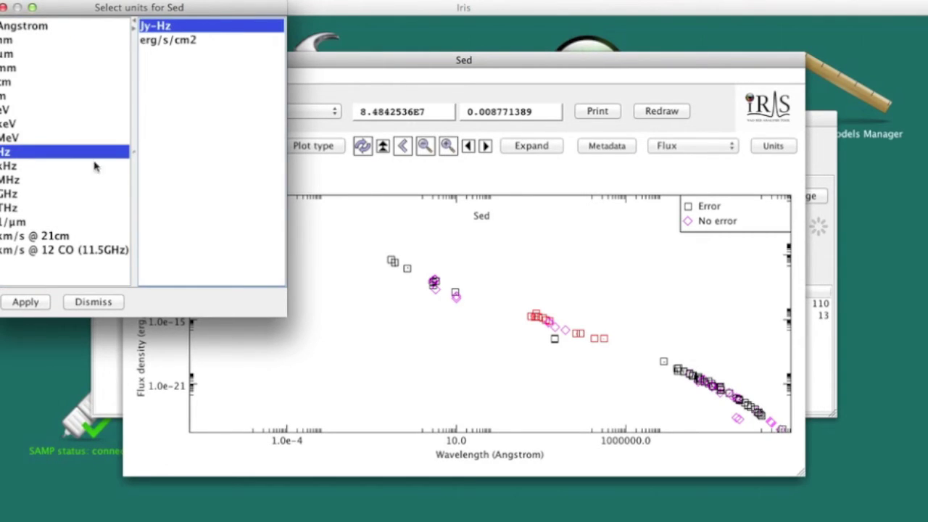
{"action": "left_click", "coordinate": [27, 303]}
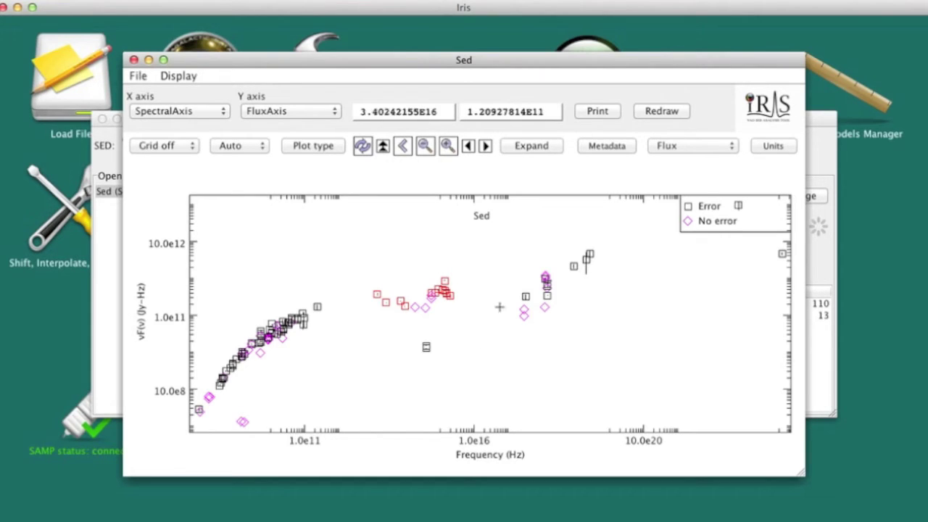
Browse the Sed's segment metadata, then its Data table of point values.
{"action": "left_click", "coordinate": [624, 149]}
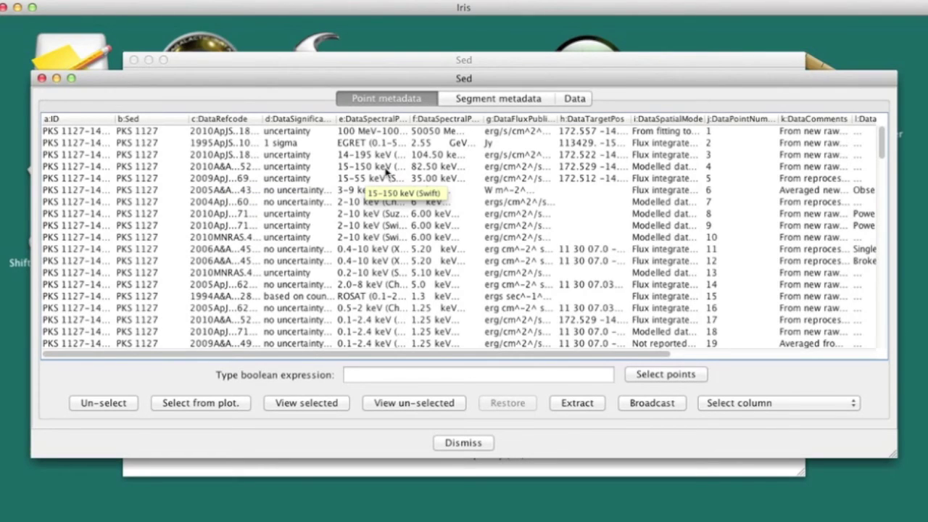
{"action": "scroll", "coordinate": [387, 172], "scroll_direction": "right", "scroll_amount": 5}
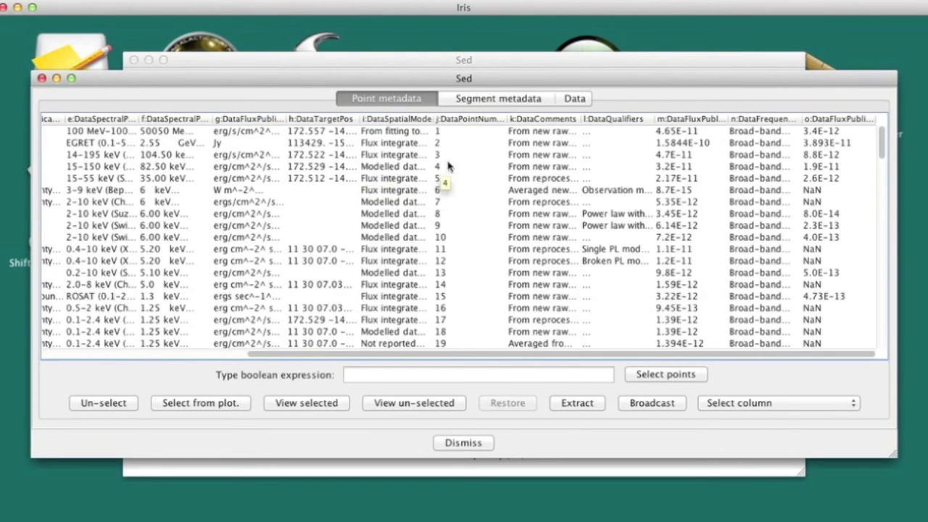
{"action": "scroll", "coordinate": [527, 161], "scroll_direction": "left", "scroll_amount": 5}
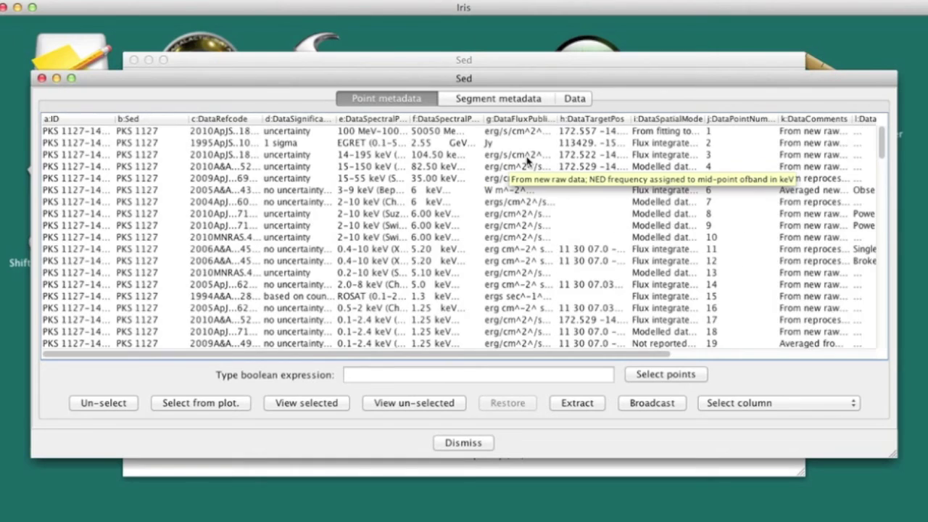
{"action": "left_click", "coordinate": [483, 100]}
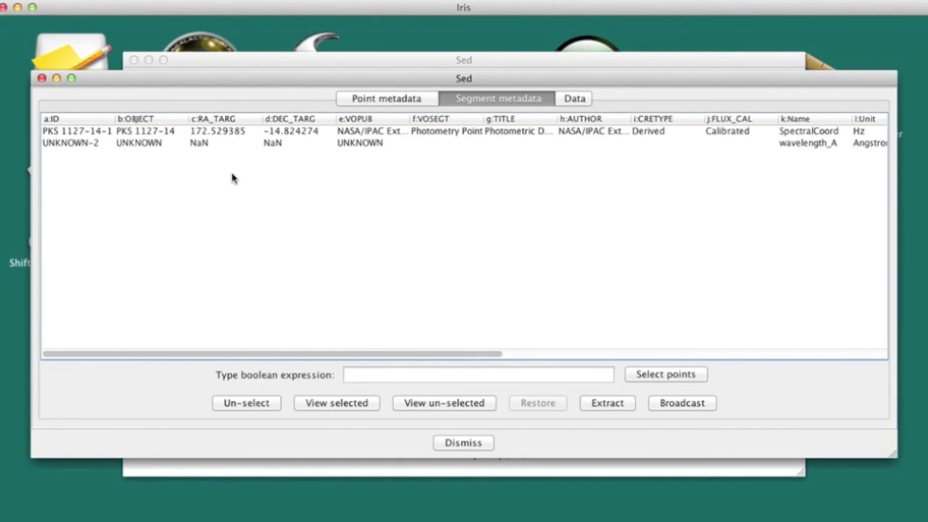
{"action": "scroll", "coordinate": [232, 178], "scroll_direction": "right", "scroll_amount": 5}
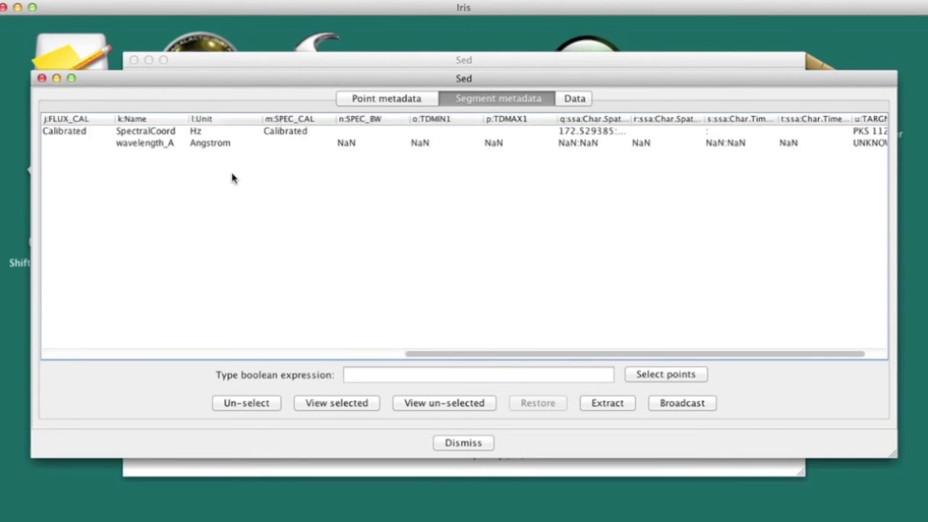
{"action": "scroll", "coordinate": [232, 177], "scroll_direction": "right", "scroll_amount": 2}
{"action": "scroll", "coordinate": [232, 178], "scroll_direction": "left", "scroll_amount": 7}
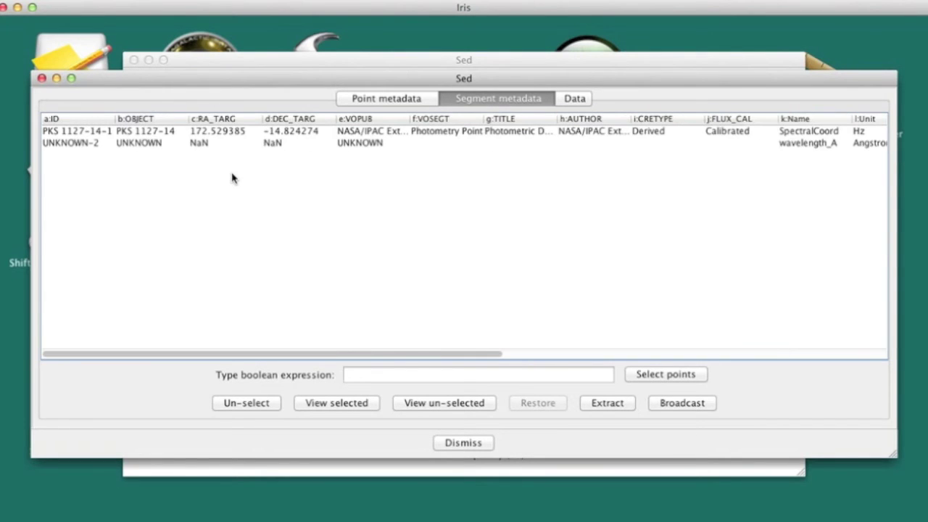
{"action": "left_click", "coordinate": [576, 102]}
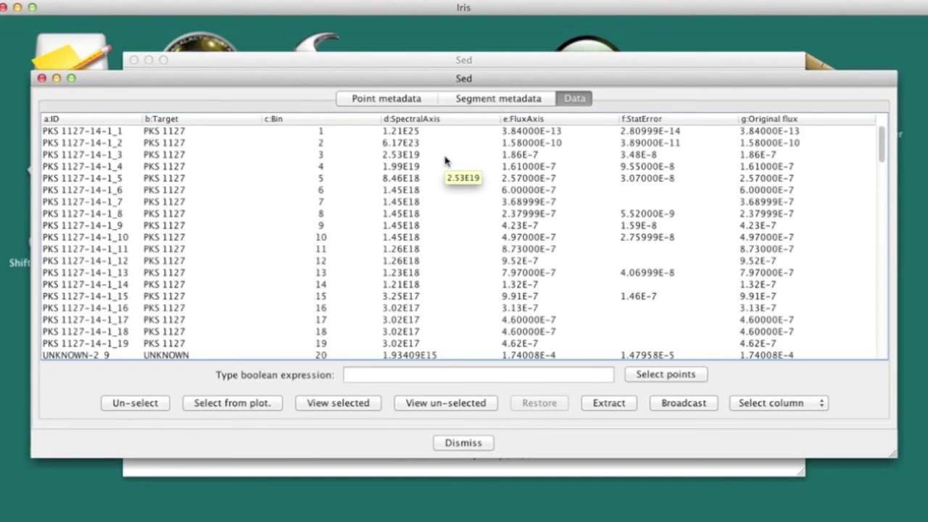
{"action": "left_click", "coordinate": [564, 68]}
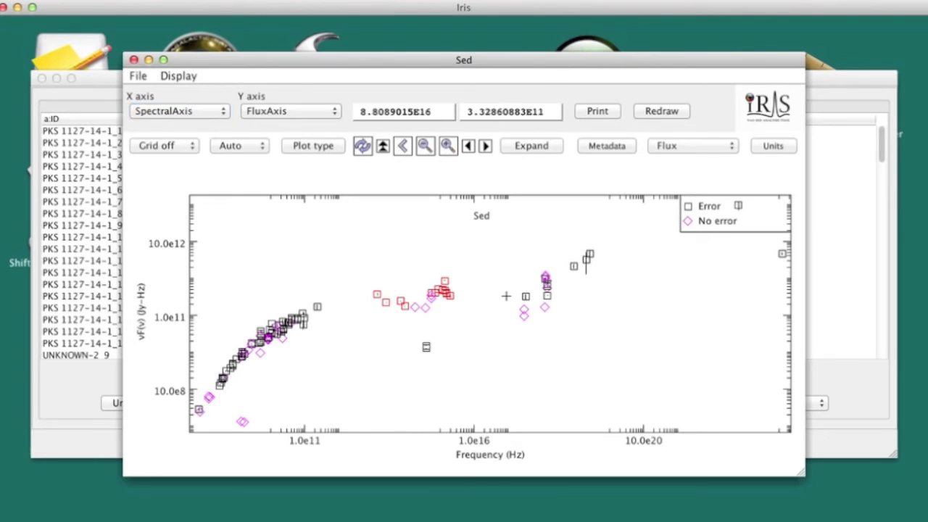
Pick four plotted points, including UNKNOWN-2_12, to identify them.
{"action": "left_click", "coordinate": [527, 296]}
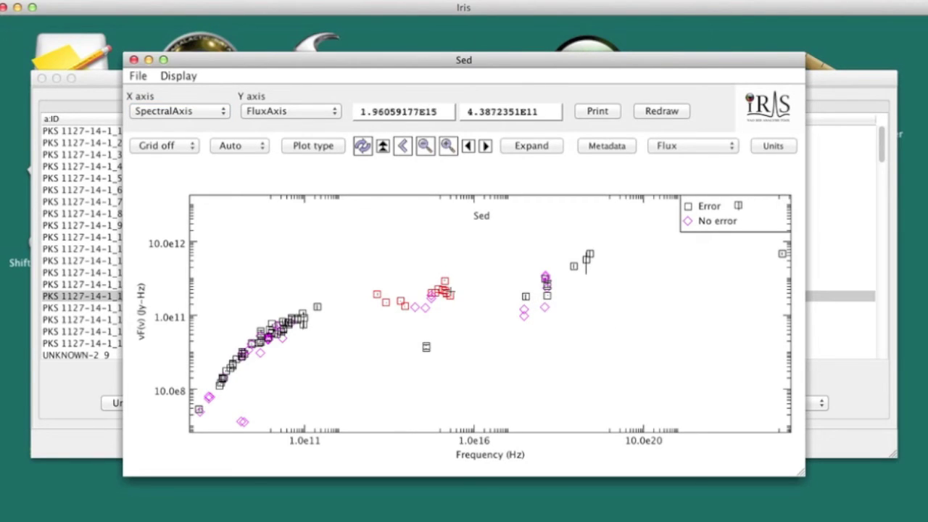
{"action": "left_click", "coordinate": [437, 294]}
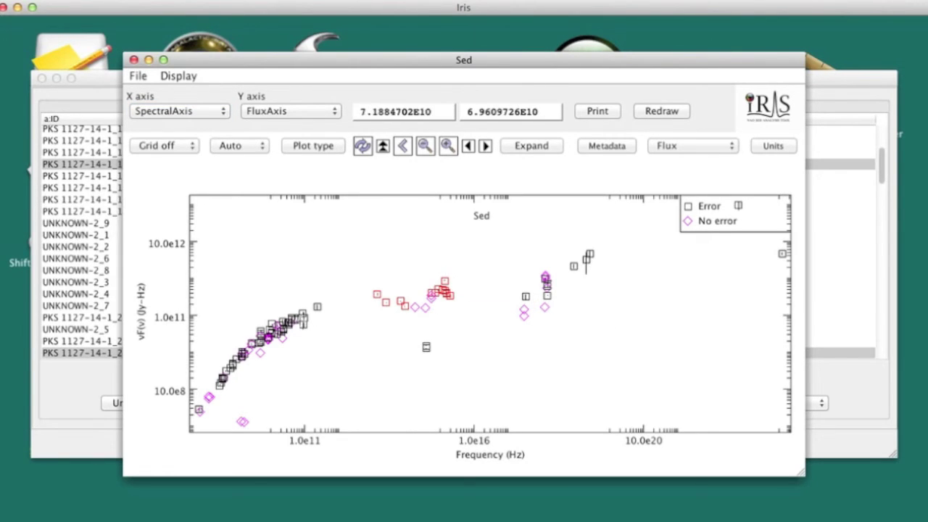
{"action": "left_click", "coordinate": [299, 321]}
{"action": "left_click", "coordinate": [386, 301]}
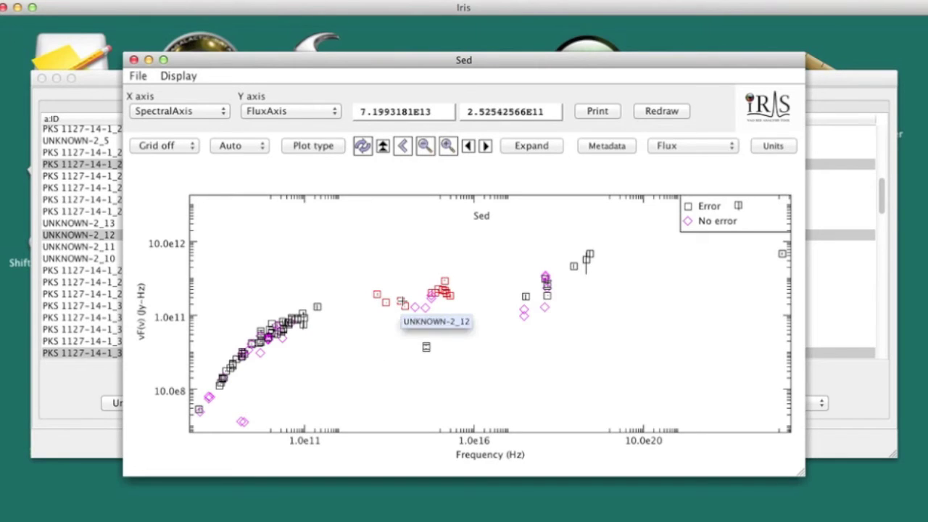
Check the picked points' metadata and data rows, then un-select them and return to the plot.
{"action": "left_click", "coordinate": [108, 82]}
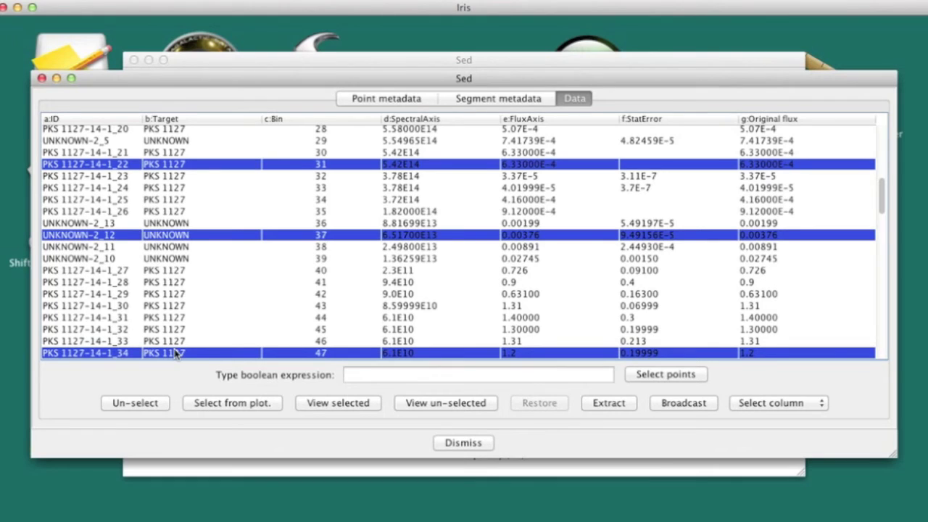
{"action": "left_click", "coordinate": [373, 98]}
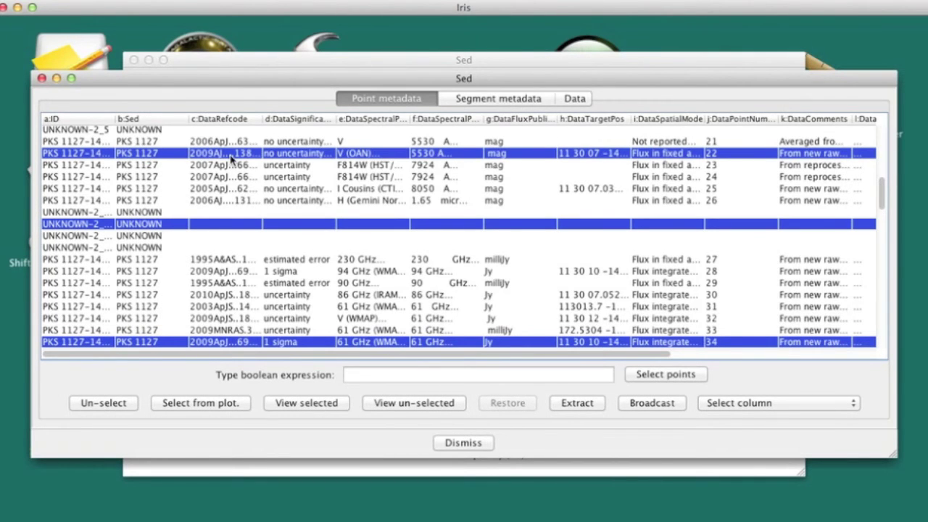
{"action": "scroll", "coordinate": [225, 158], "scroll_direction": "right", "scroll_amount": 2}
{"action": "scroll", "coordinate": [232, 159], "scroll_direction": "right", "scroll_amount": 5}
{"action": "scroll", "coordinate": [231, 158], "scroll_direction": "left", "scroll_amount": 5}
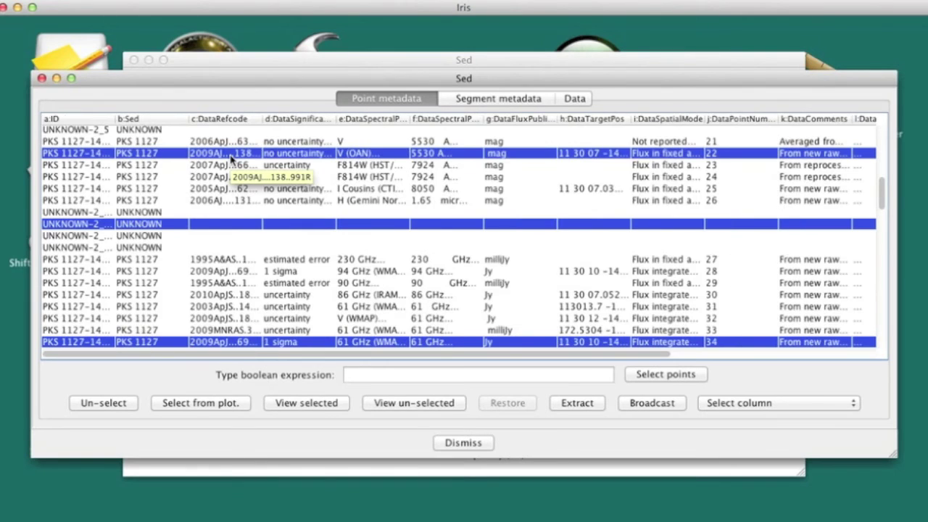
{"action": "left_click", "coordinate": [569, 101]}
{"action": "left_click", "coordinate": [164, 403]}
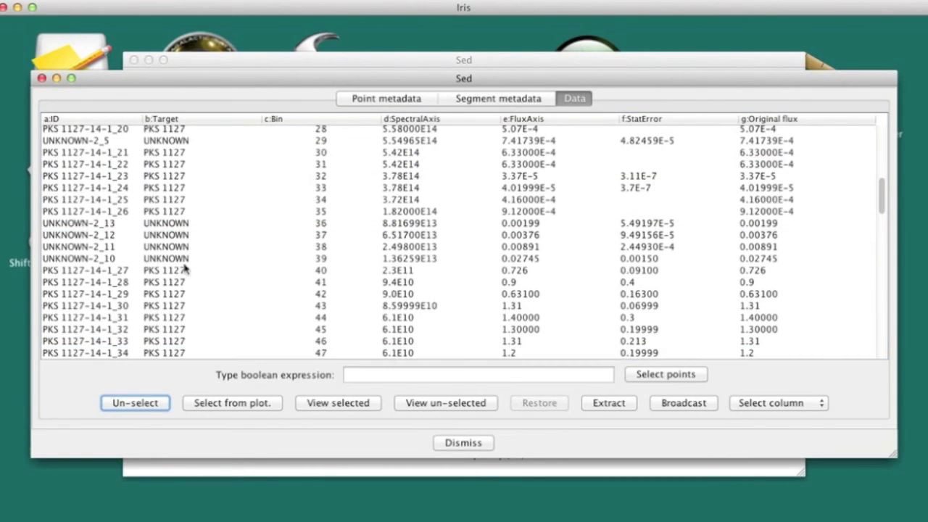
{"action": "left_click", "coordinate": [297, 67]}
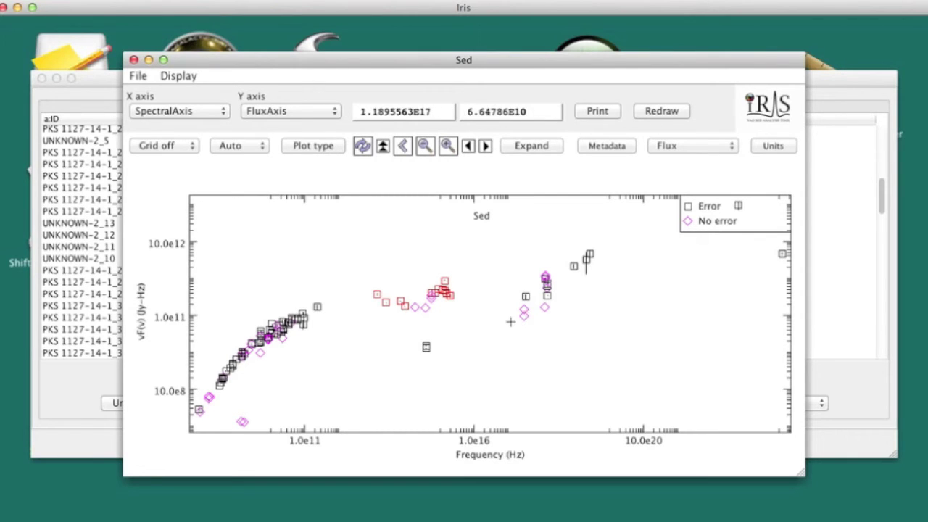
Select all points matching the expression 'f: > 0', i.e. positive StatError.
{"action": "left_click", "coordinate": [101, 85]}
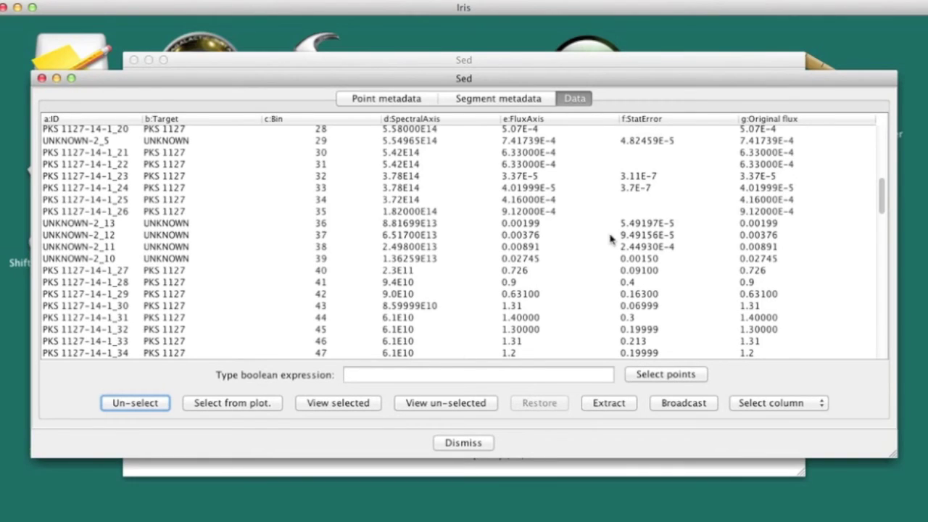
{"action": "left_click", "coordinate": [375, 374]}
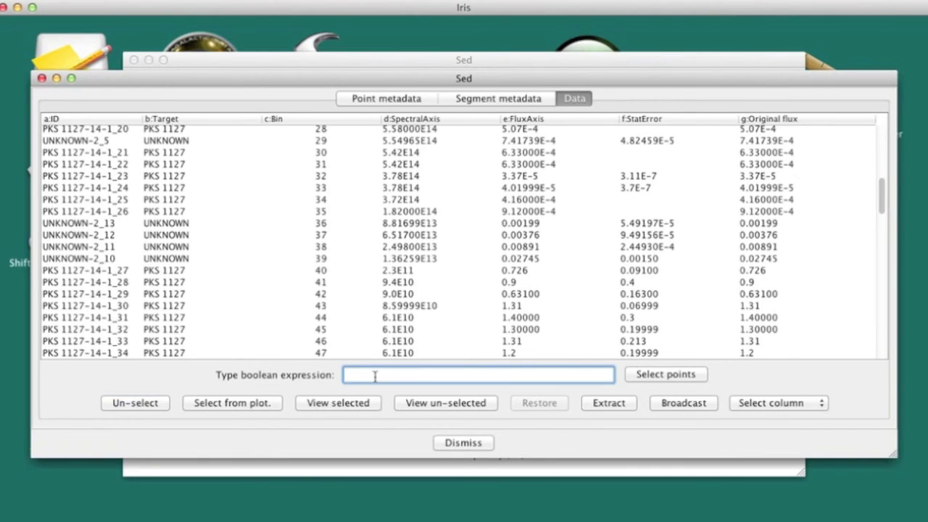
{"action": "type", "text": "f: "}
{"action": "type", "text": "> 0"}
{"action": "left_click", "coordinate": [656, 376]}
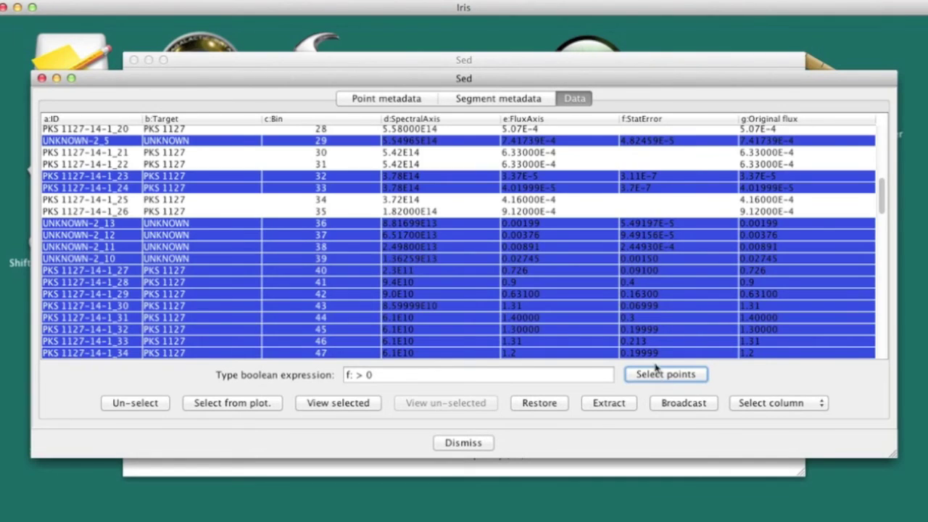
{"action": "scroll", "coordinate": [658, 315], "scroll_direction": "up", "scroll_amount": 2}
{"action": "scroll", "coordinate": [656, 315], "scroll_direction": "up", "scroll_amount": 8}
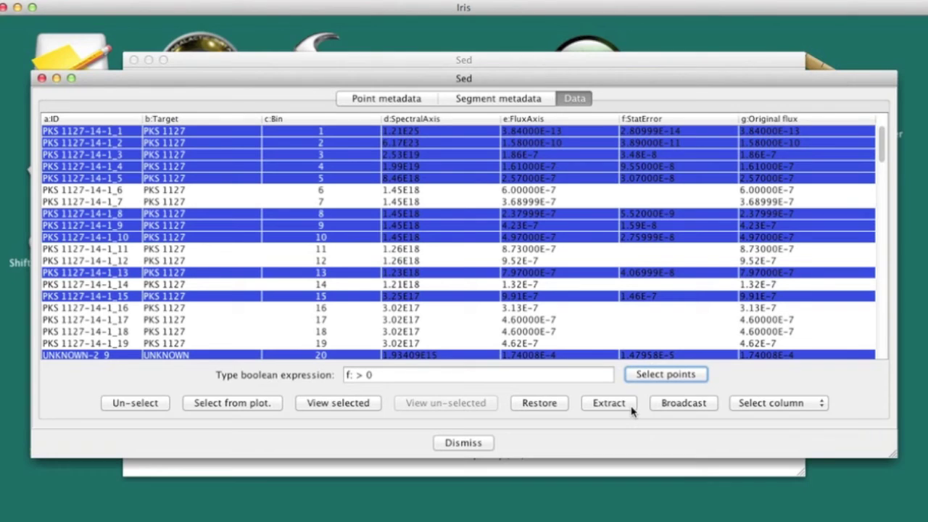
Extract the selected points into FilterSed and zoom its plot near 4e14 Hz.
{"action": "left_click", "coordinate": [632, 411]}
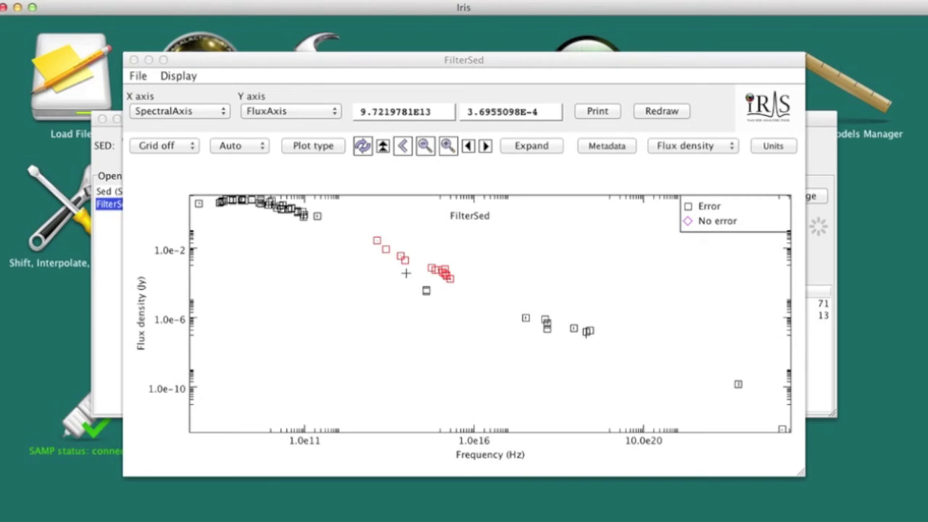
{"action": "left_click_drag", "start_coordinate": [406, 274], "coordinate": [446, 313]}
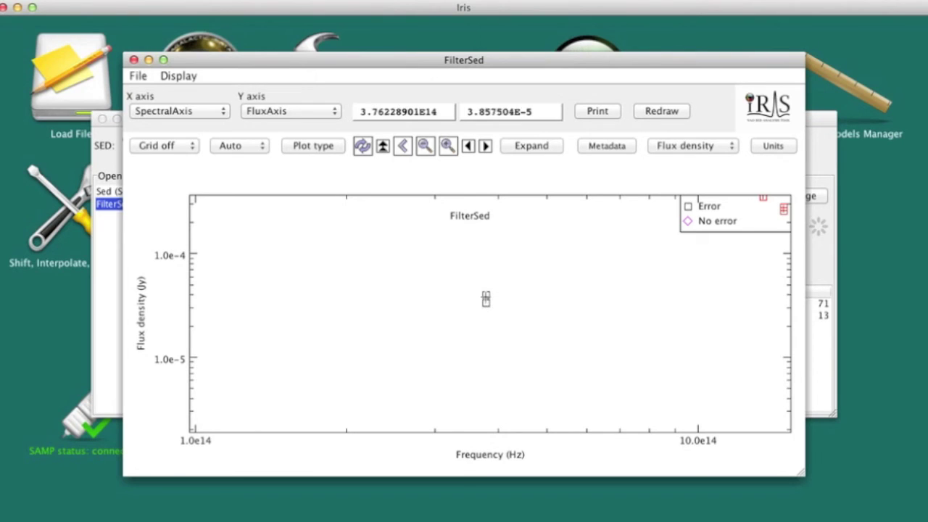
Reset the plot and select all FilterSed points in its Metadata Data table.
{"action": "left_click", "coordinate": [364, 147]}
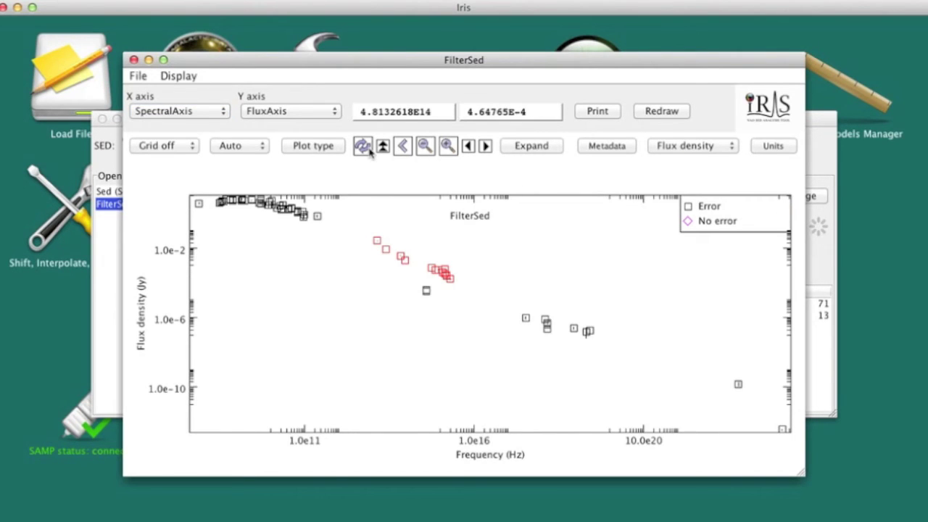
{"action": "left_click", "coordinate": [616, 147]}
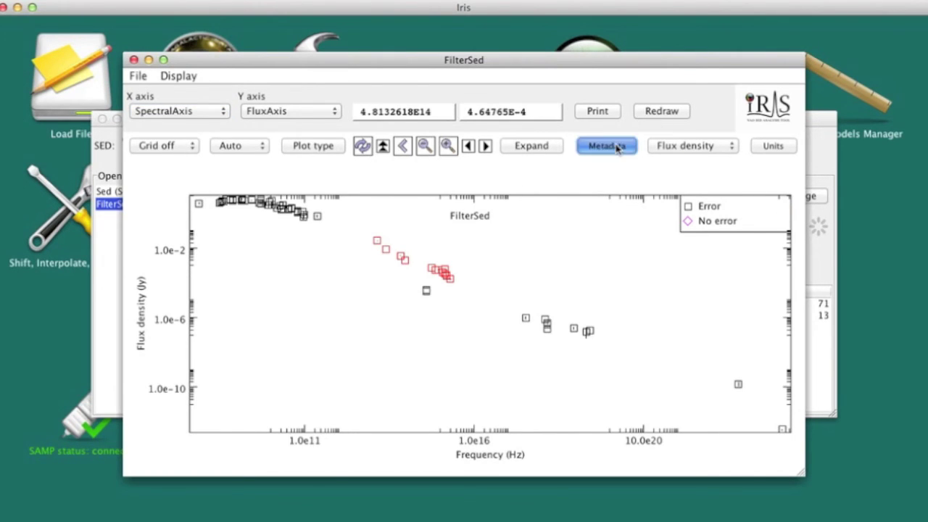
{"action": "left_click", "coordinate": [581, 101]}
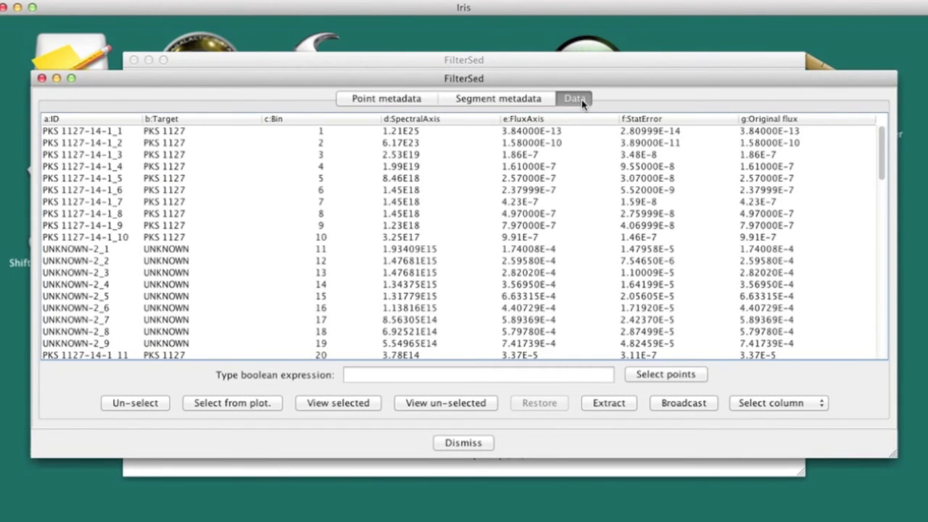
{"action": "left_click", "coordinate": [255, 405]}
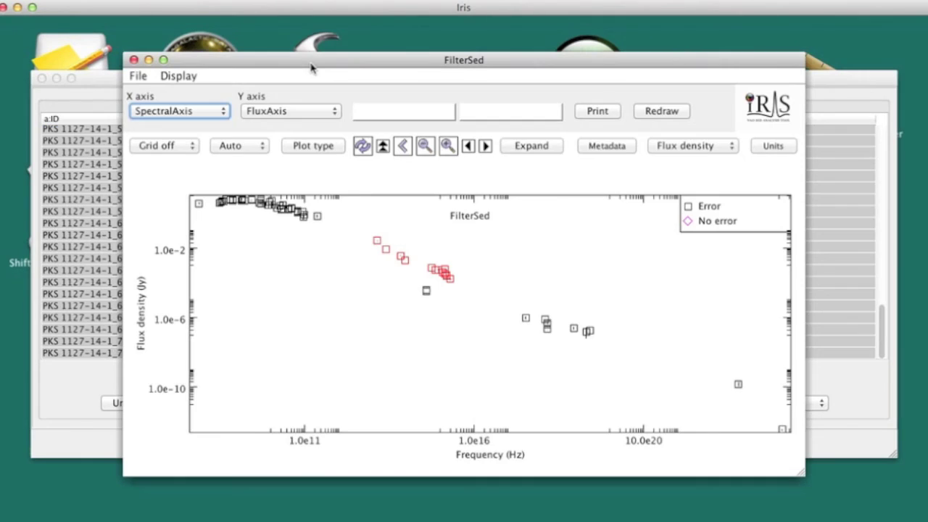
{"action": "left_click", "coordinate": [313, 64]}
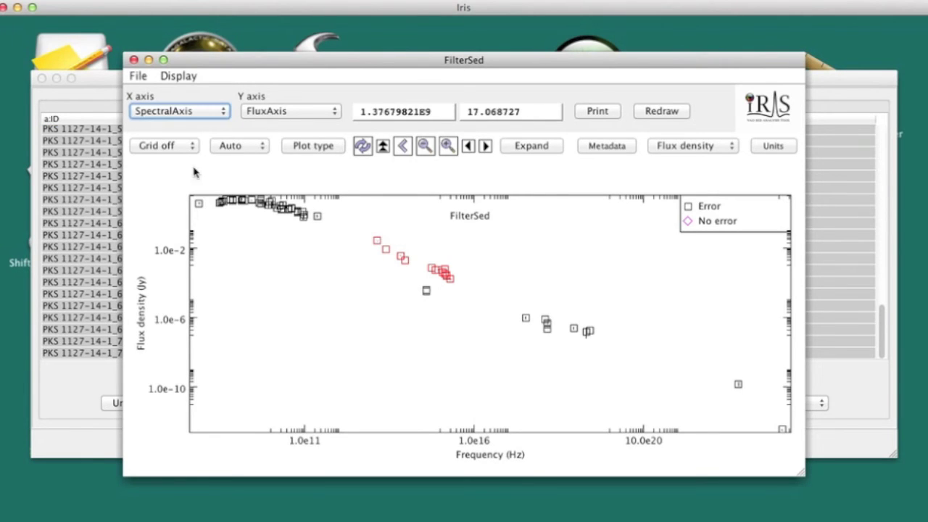
{"action": "left_click", "coordinate": [99, 83]}
Deselect PKS 1127-14-1_11 and PKS 1127-14-1_12, then extract the rest as FilterSed.1.
{"action": "scroll", "coordinate": [127, 264], "scroll_direction": "up", "scroll_amount": 10}
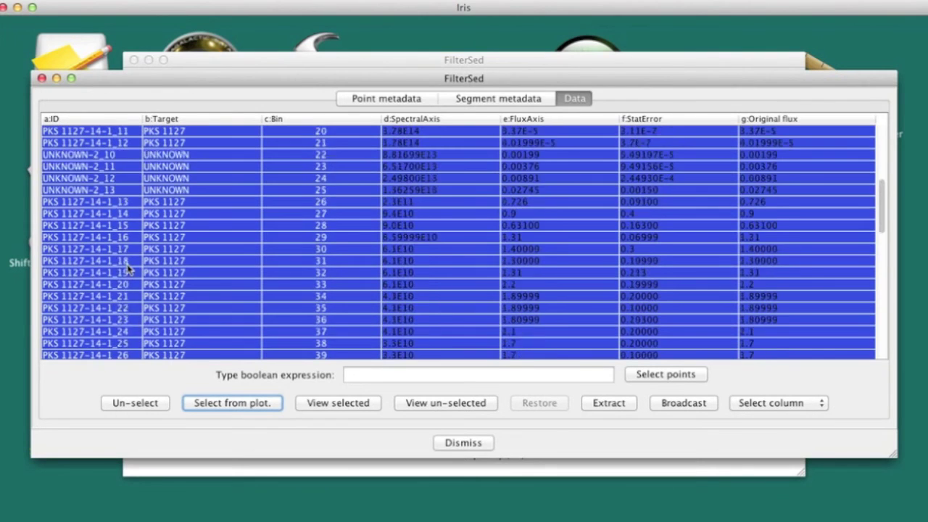
{"action": "scroll", "coordinate": [127, 264], "scroll_direction": "up", "scroll_amount": 5}
{"action": "scroll", "coordinate": [127, 264], "scroll_direction": "down", "scroll_amount": 1}
{"action": "scroll", "coordinate": [127, 263], "scroll_direction": "down", "scroll_amount": 2}
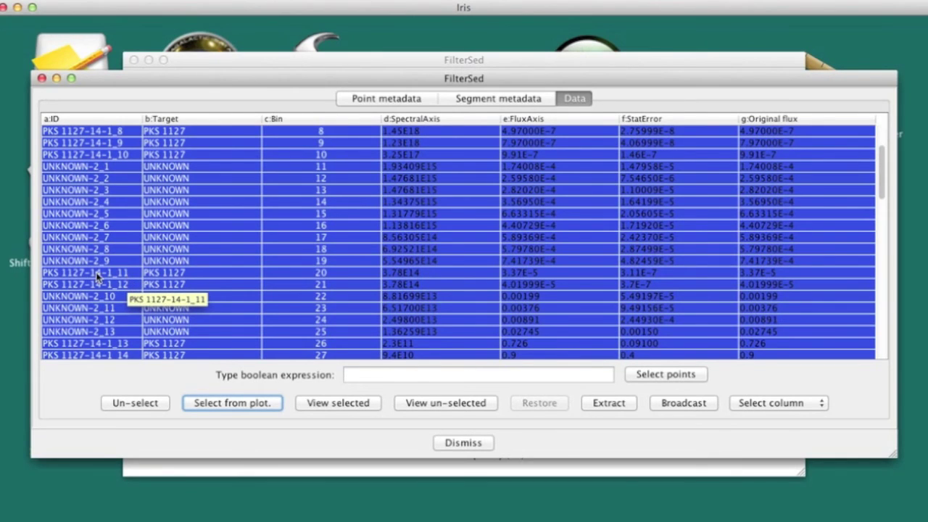
{"action": "left_click", "coordinate": [98, 274], "text": "super"}
{"action": "left_click", "coordinate": [90, 285], "text": "super"}
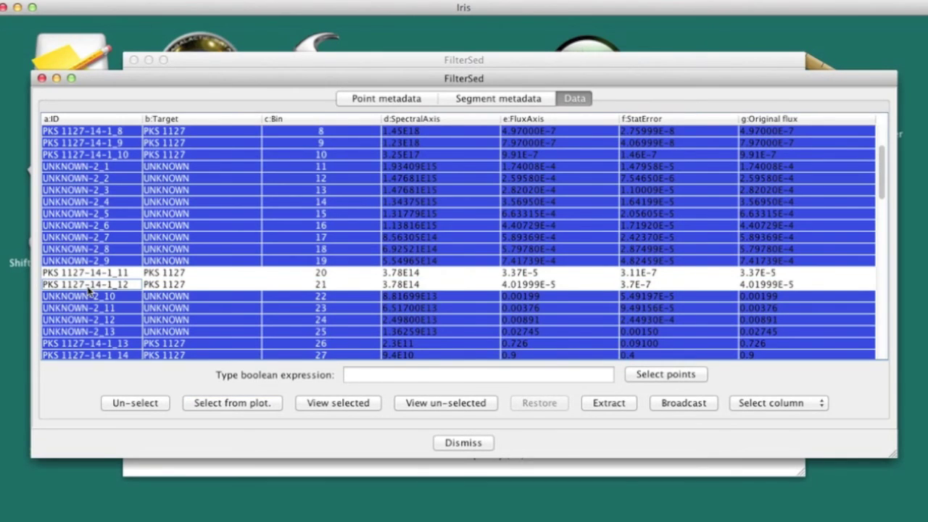
{"action": "left_click", "coordinate": [625, 408]}
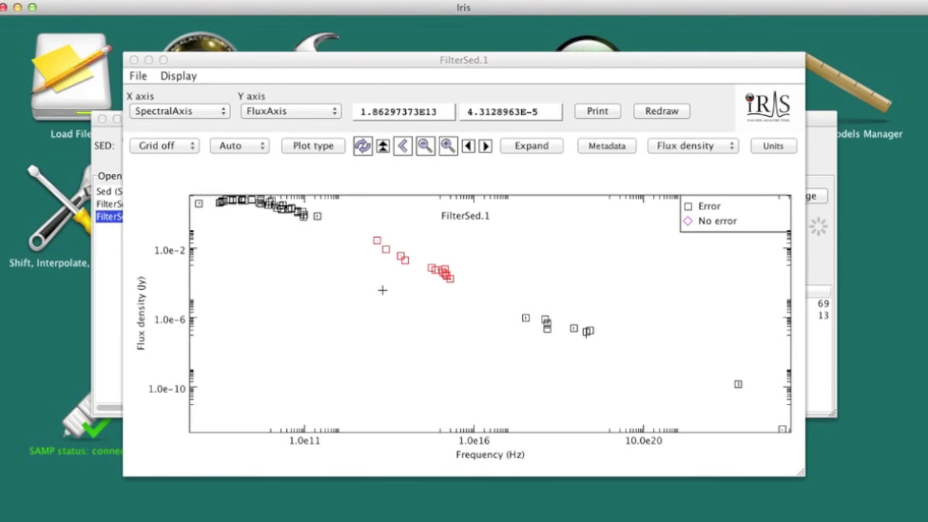
{"action": "left_click", "coordinate": [116, 283]}
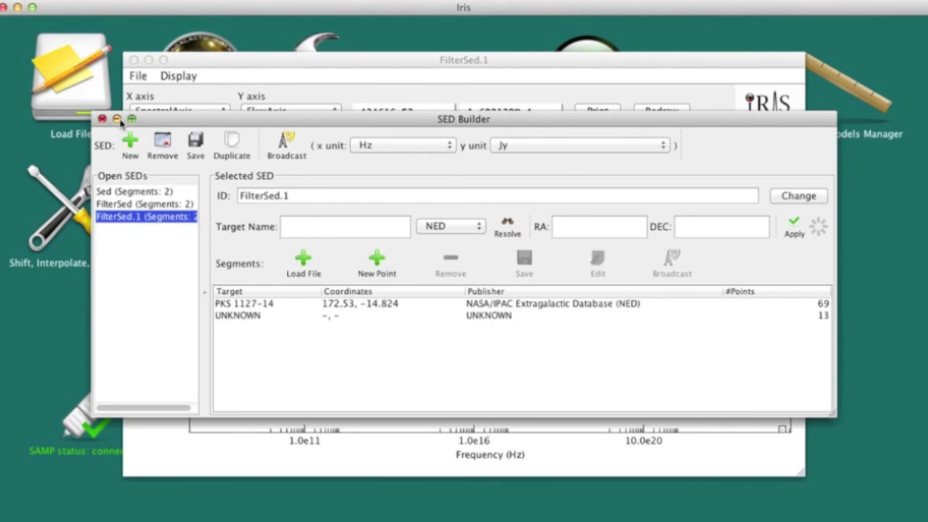
Minimize SED Builder and bring up the Shift, Interpolate, Integrate tool.
{"action": "left_click", "coordinate": [116, 119]}
{"action": "left_click_drag", "start_coordinate": [247, 66], "coordinate": [366, 99]}
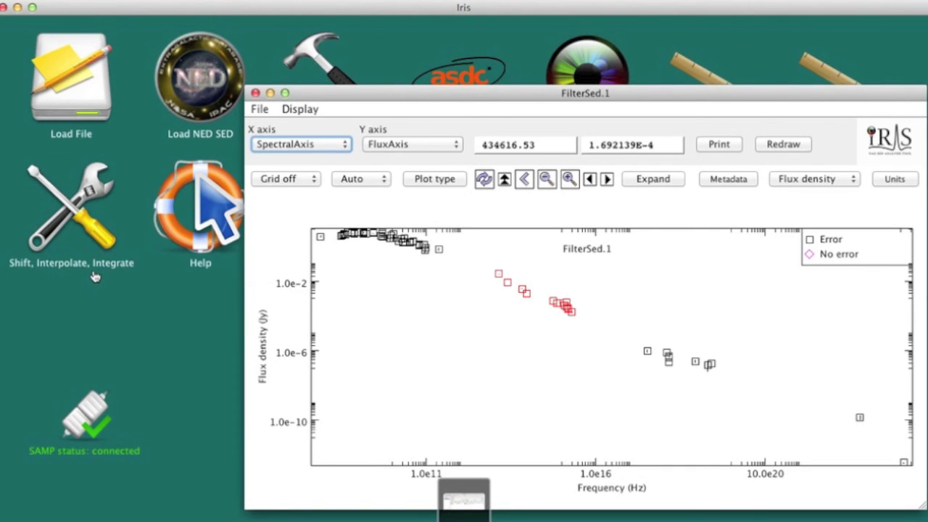
{"action": "left_click", "coordinate": [79, 226]}
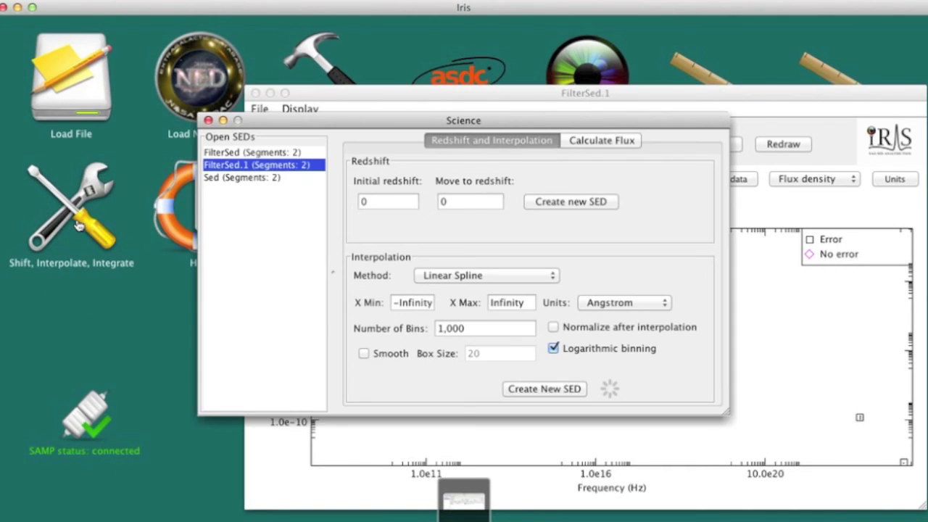
{"action": "left_click_drag", "start_coordinate": [418, 120], "coordinate": [207, 20]}
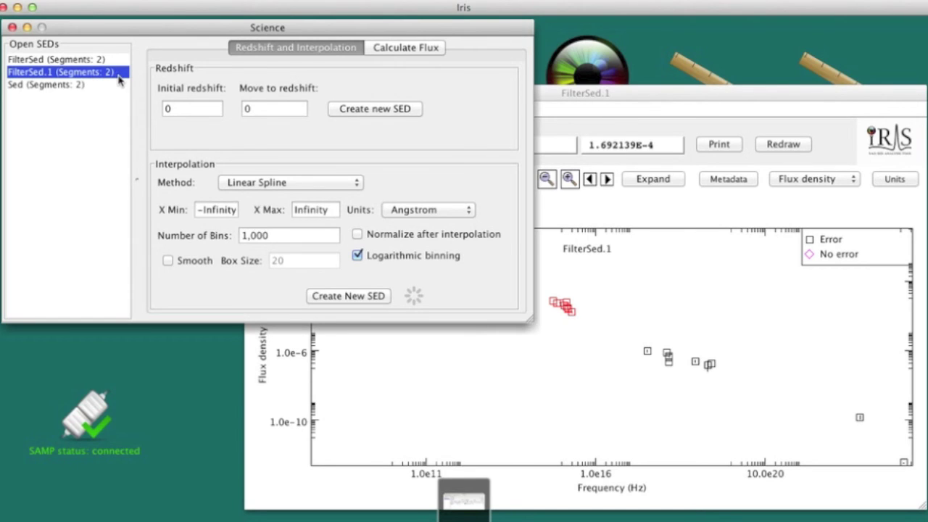
Shift FilterSed.1 from redshift 1.184 to 0 as the new SED FilterSed.1_0.0.
{"action": "left_click", "coordinate": [178, 111]}
{"action": "key", "text": "BackSpace"}
{"action": "type", "text": "1.1"}
{"action": "type", "text": "84"}
{"action": "left_click", "coordinate": [267, 109]}
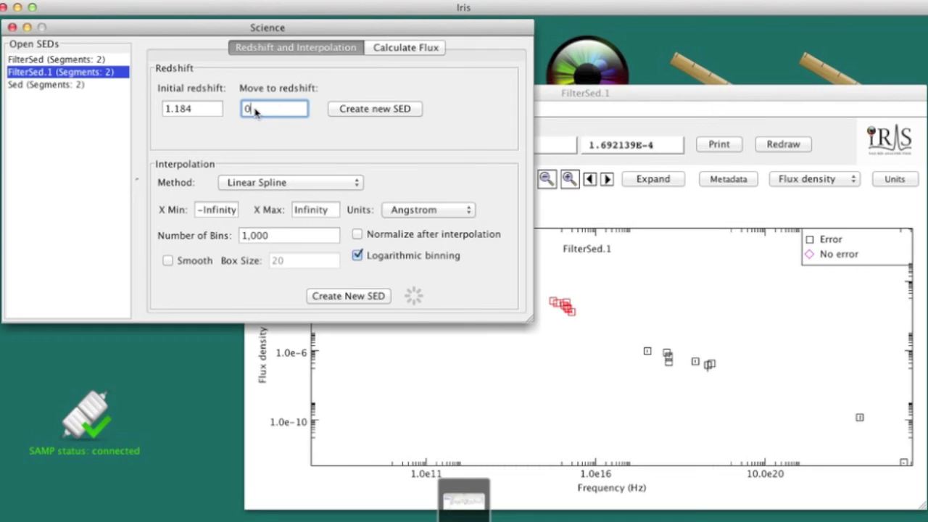
{"action": "left_click", "coordinate": [413, 110]}
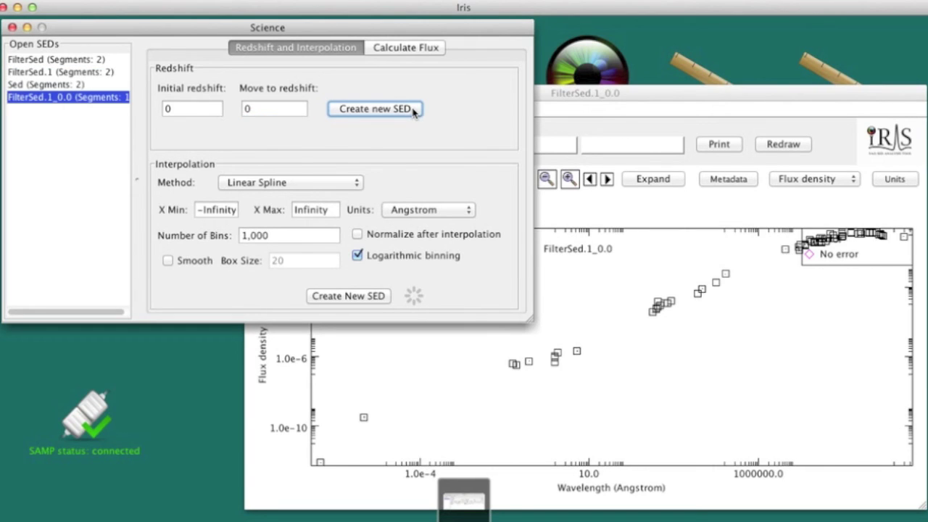
{"action": "left_click", "coordinate": [589, 97]}
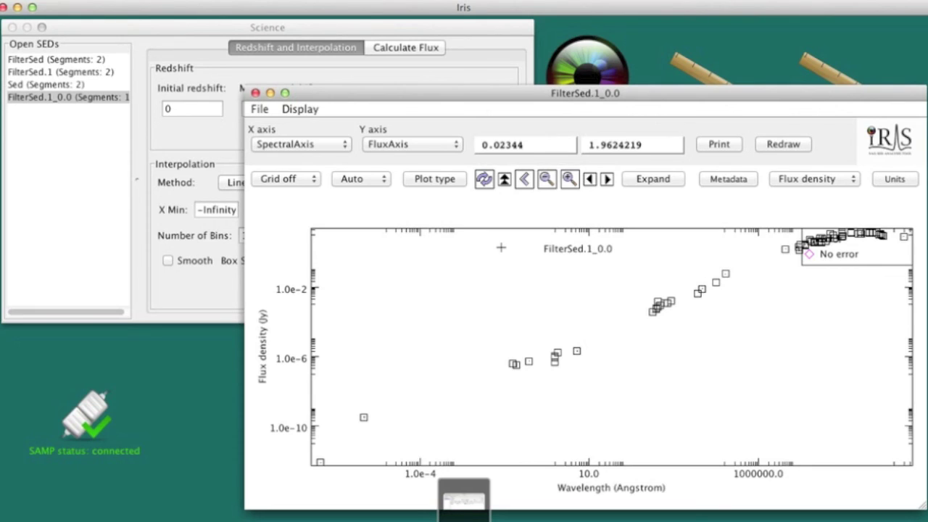
Co-plot FilterSed.1 and FilterSed.1_0.0 through Display > Co-plot, then dismiss the chooser.
{"action": "left_click", "coordinate": [307, 109]}
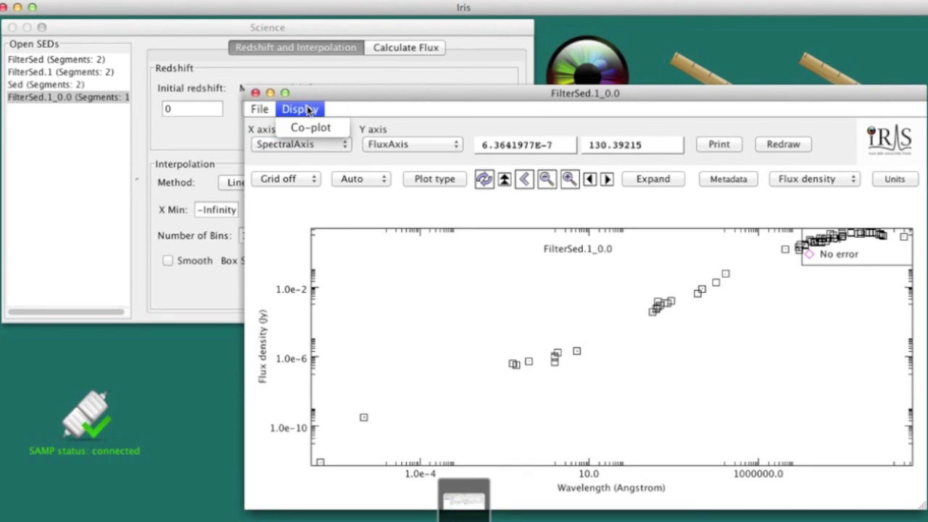
{"action": "left_click", "coordinate": [331, 129]}
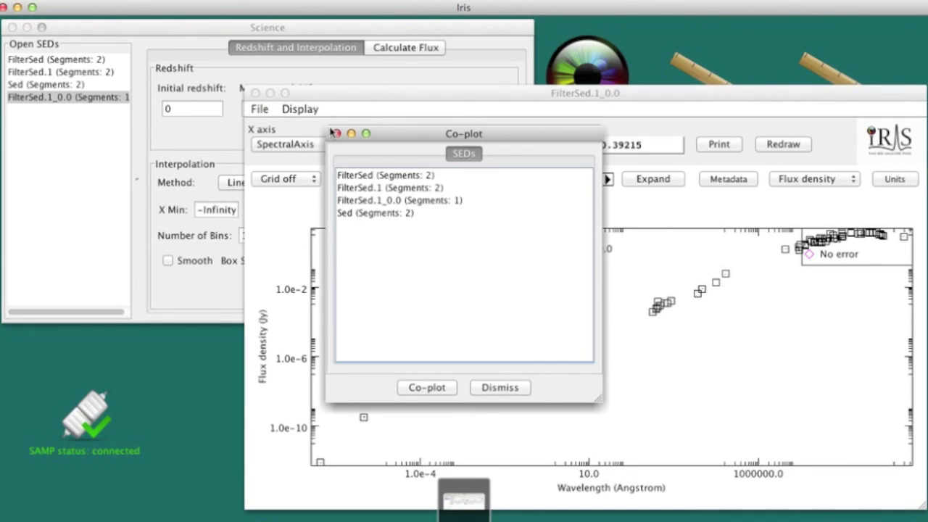
{"action": "left_click", "coordinate": [403, 203]}
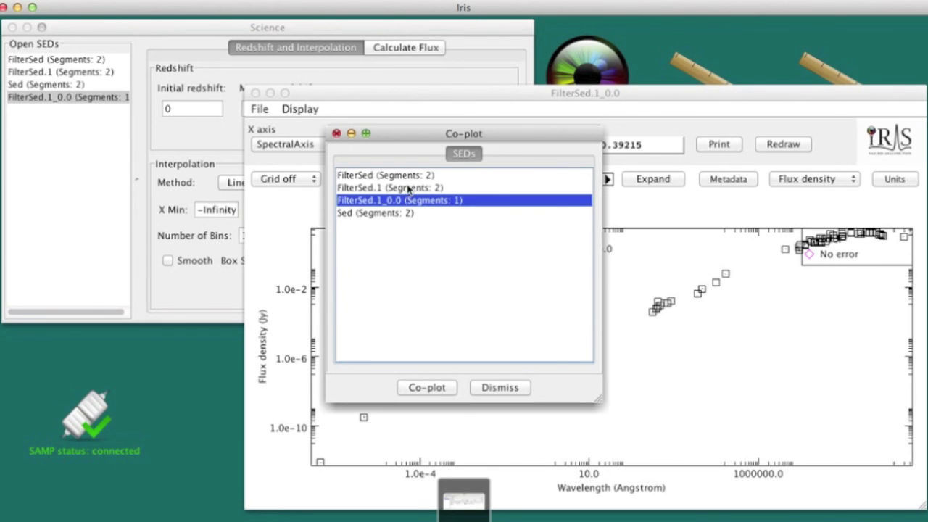
{"action": "left_click", "coordinate": [408, 187], "text": "shift"}
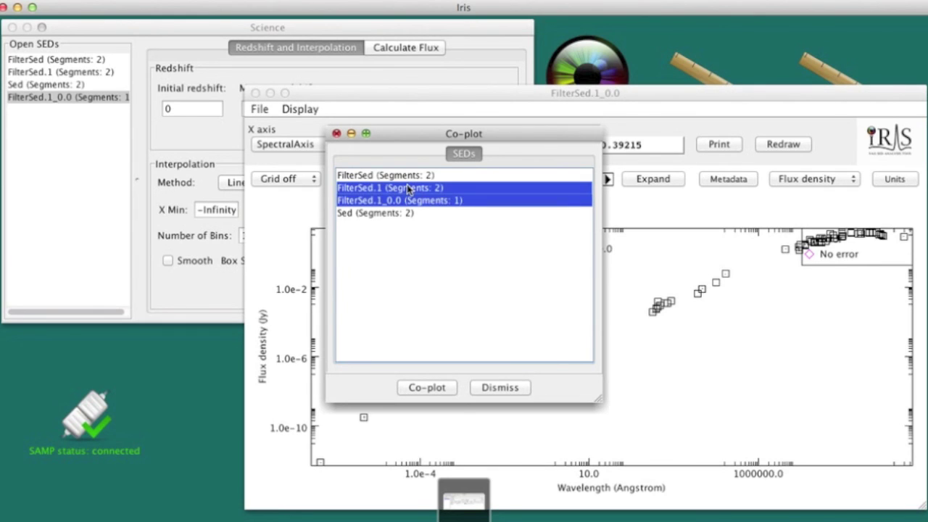
{"action": "left_click", "coordinate": [429, 388]}
{"action": "left_click", "coordinate": [655, 98]}
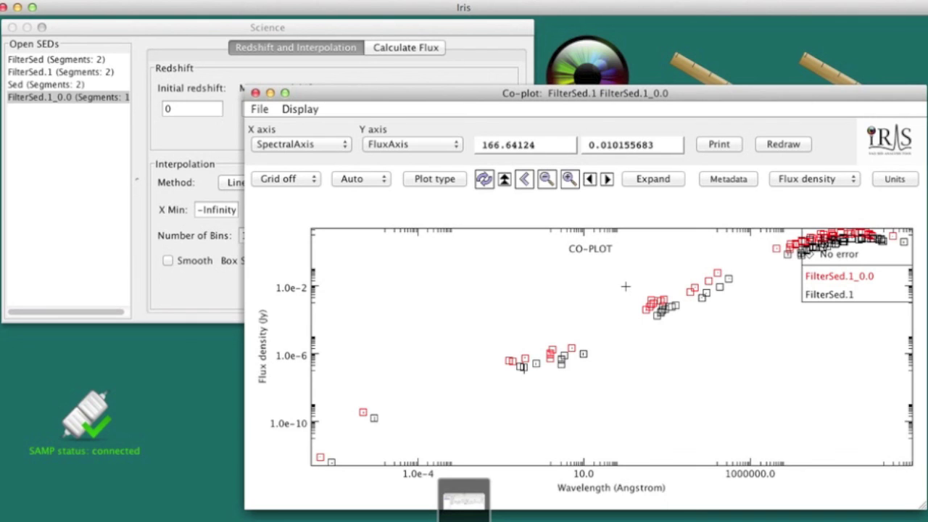
Close the redshift tool, restore SED Builder, and start saving as 'pks1127-14_filtered_z0.'.
{"action": "left_click", "coordinate": [10, 27]}
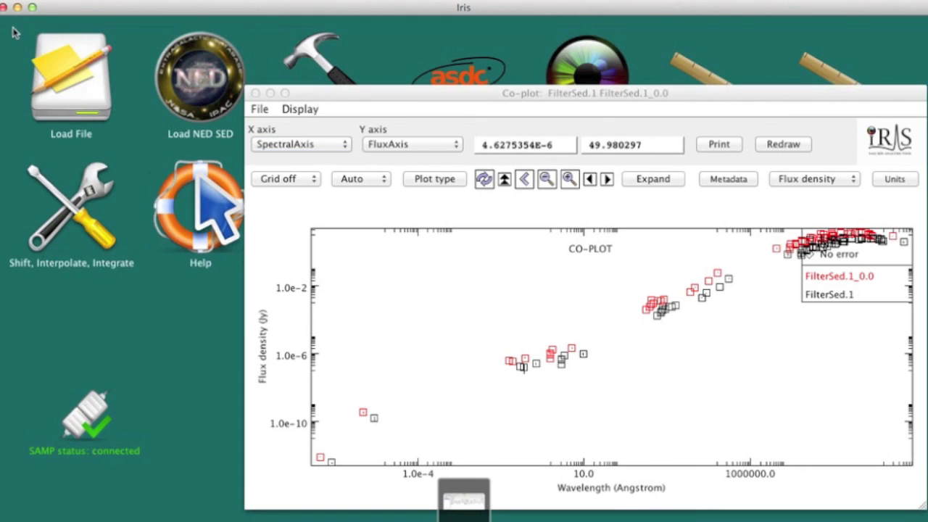
{"action": "left_click", "coordinate": [351, 98]}
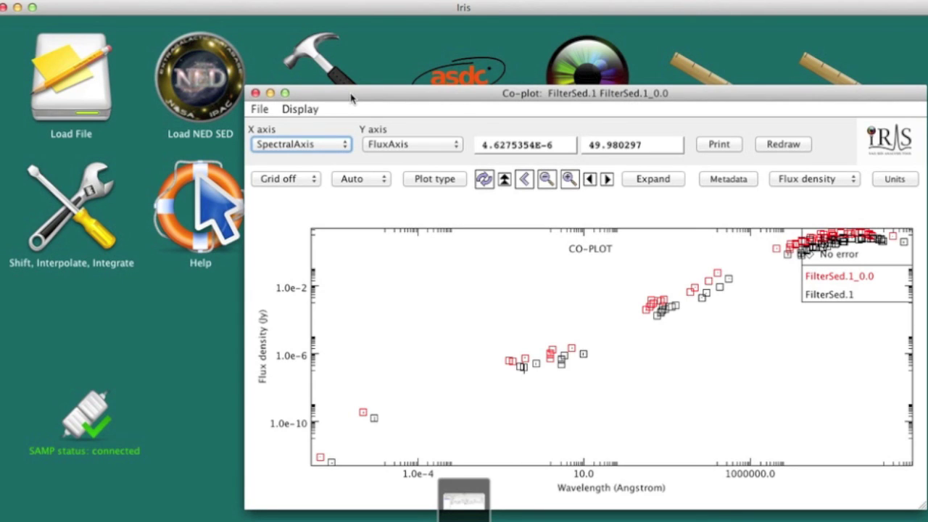
{"action": "left_click", "coordinate": [454, 496]}
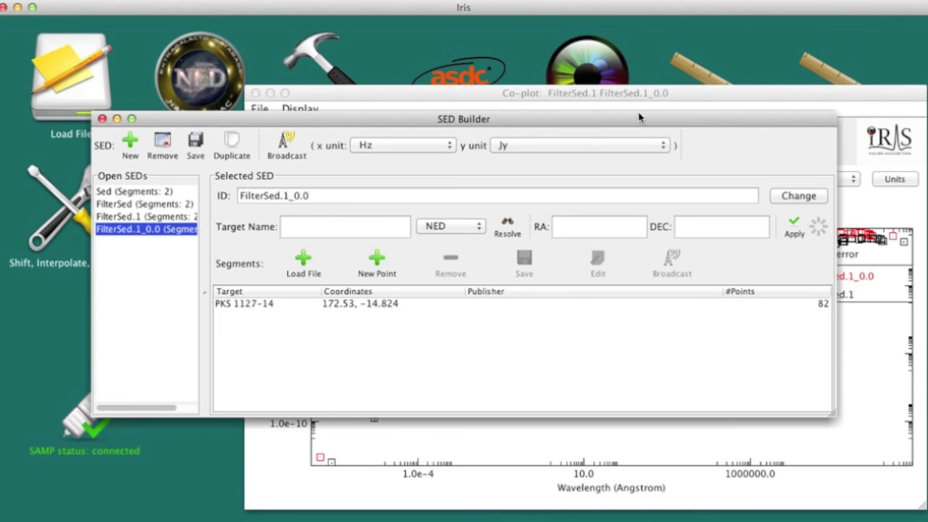
{"action": "left_click_drag", "start_coordinate": [639, 117], "coordinate": [642, 117]}
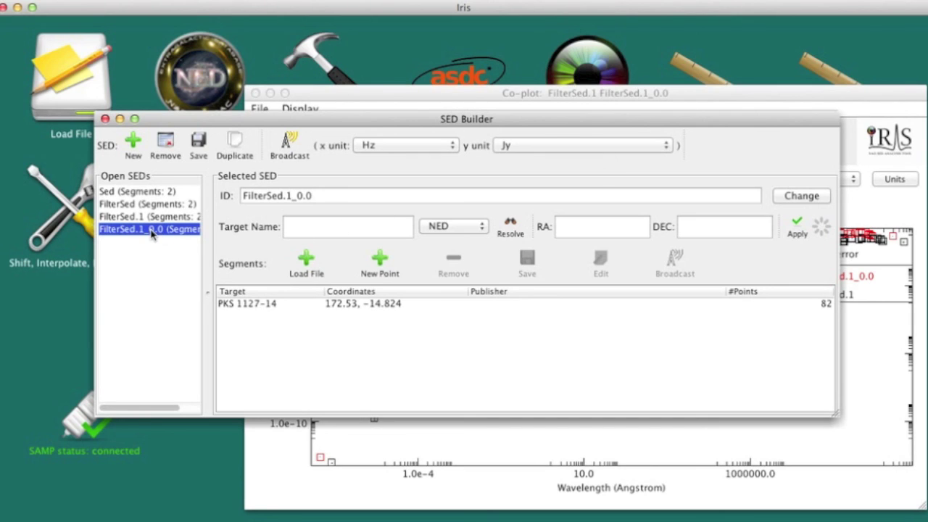
{"action": "left_click", "coordinate": [200, 150]}
{"action": "type", "text": "pks1127"}
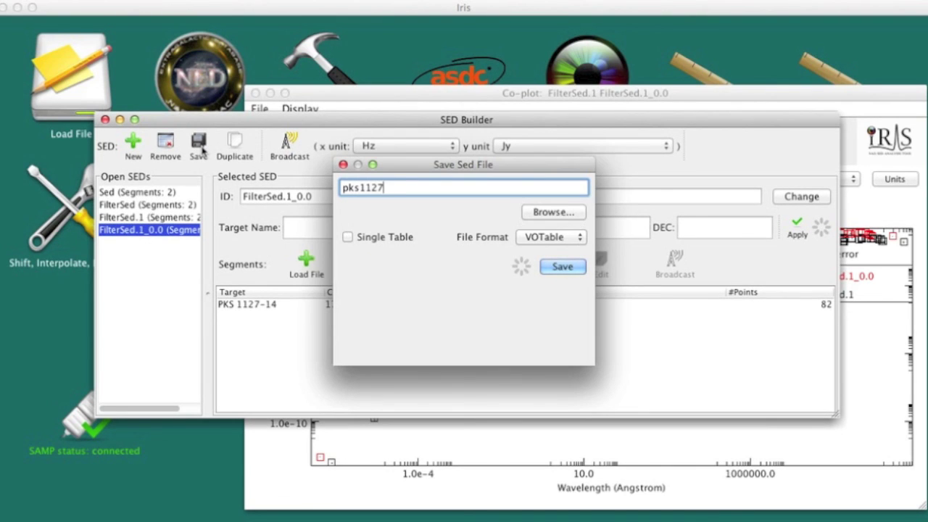
{"action": "type", "text": "-14_fil"}
{"action": "type", "text": "tered_z0"}
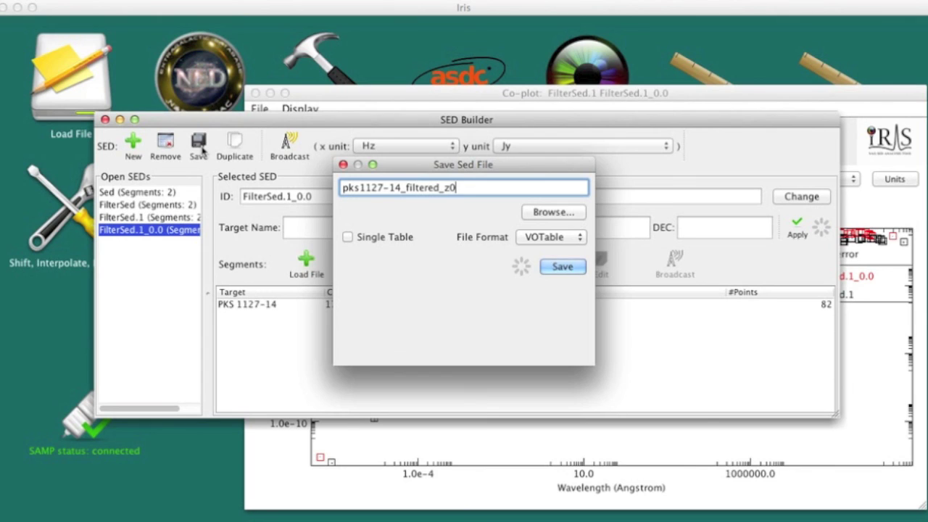
{"action": "type", "text": "."}
Keep VOTable format and complete the file name pks1127-14_filtered_z0.vot.
{"action": "left_click", "coordinate": [540, 243]}
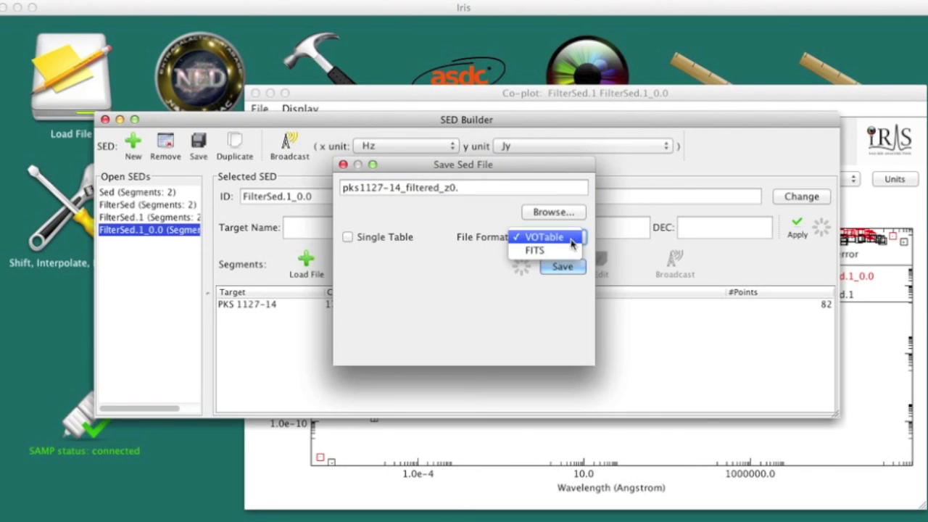
{"action": "left_click", "coordinate": [549, 237]}
{"action": "left_click", "coordinate": [489, 189]}
{"action": "type", "text": "v"}
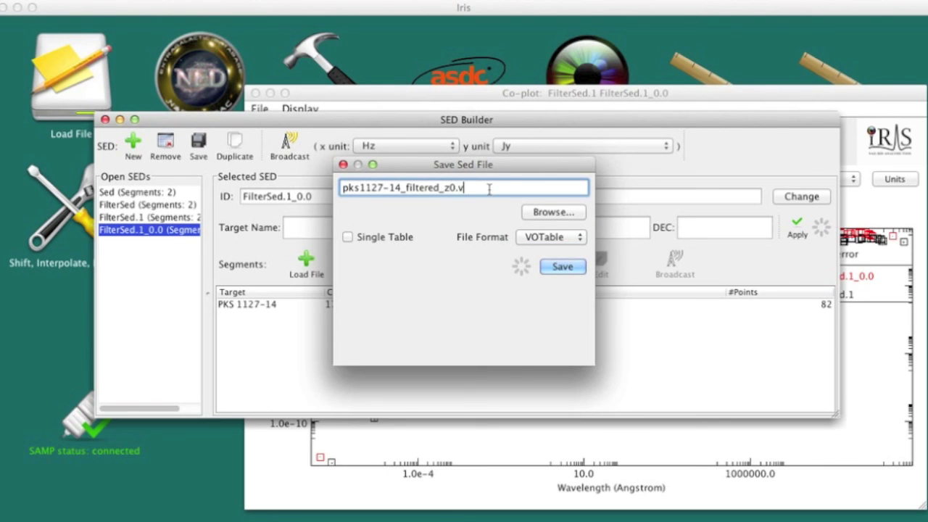
{"action": "type", "text": "ot"}
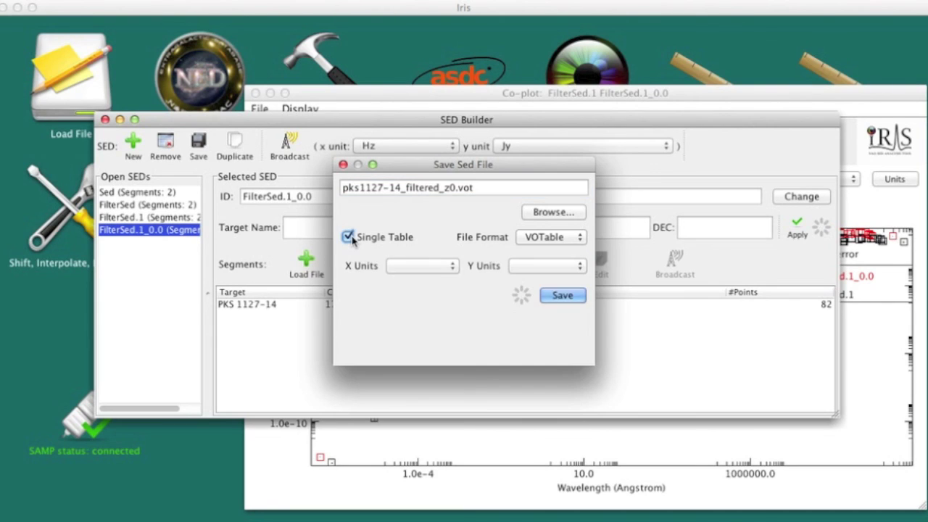
Set x units to Hz and y units to Jy-Hz, save, and confirm.
{"action": "left_click", "coordinate": [453, 266]}
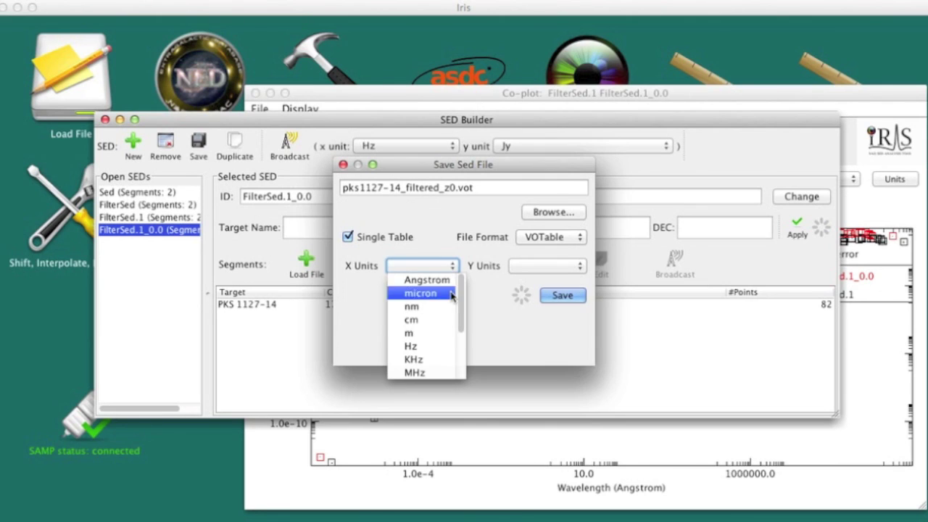
{"action": "left_click", "coordinate": [451, 347]}
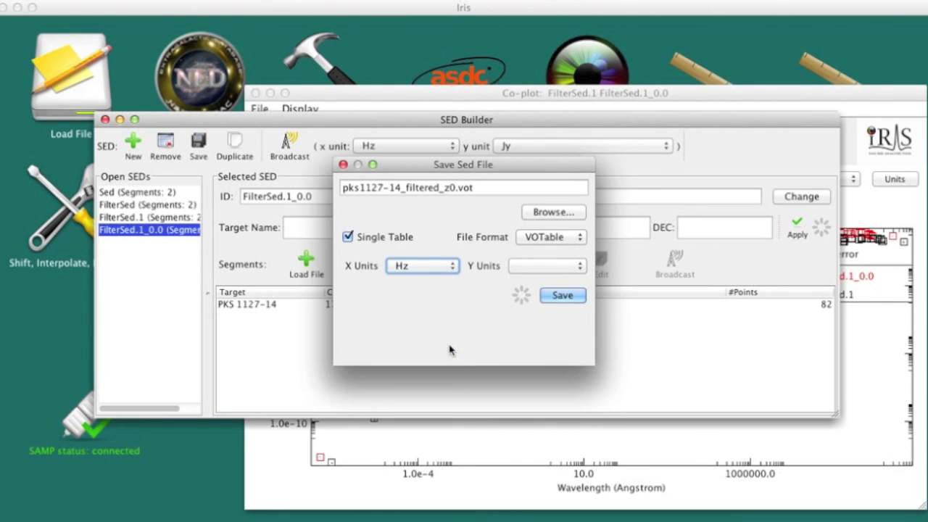
{"action": "left_click", "coordinate": [583, 267]}
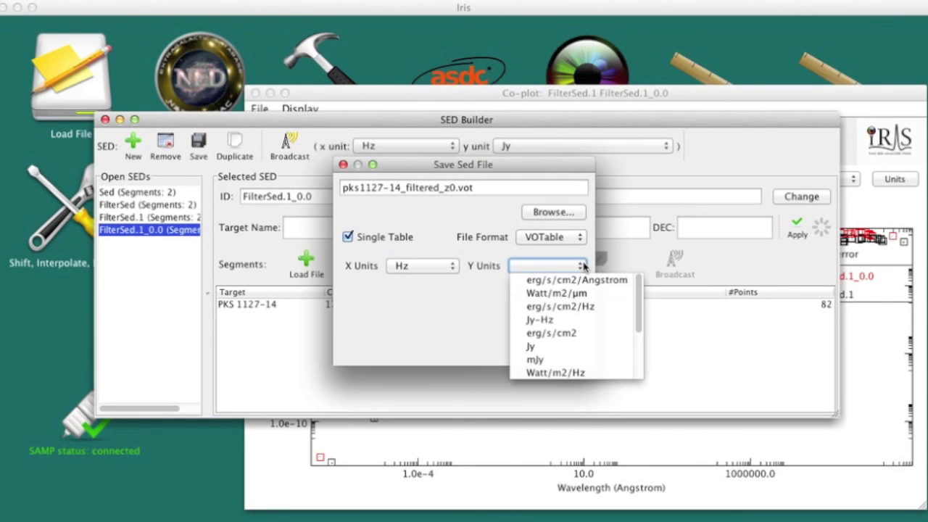
{"action": "left_click", "coordinate": [567, 320]}
{"action": "left_click", "coordinate": [578, 297]}
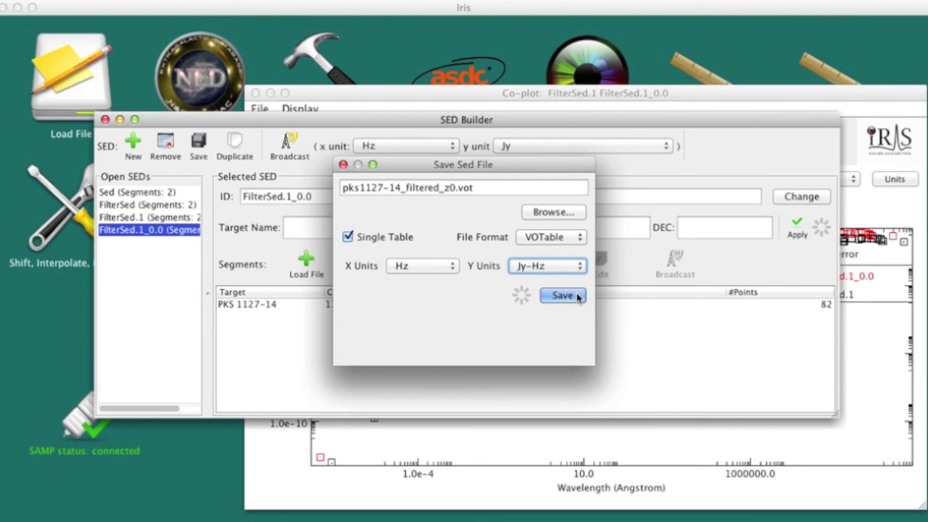
{"action": "left_click", "coordinate": [571, 302]}
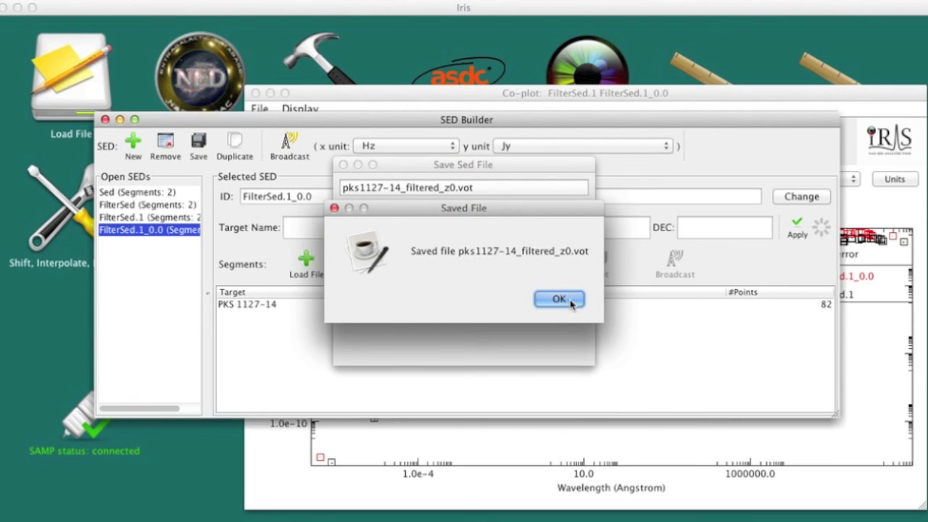